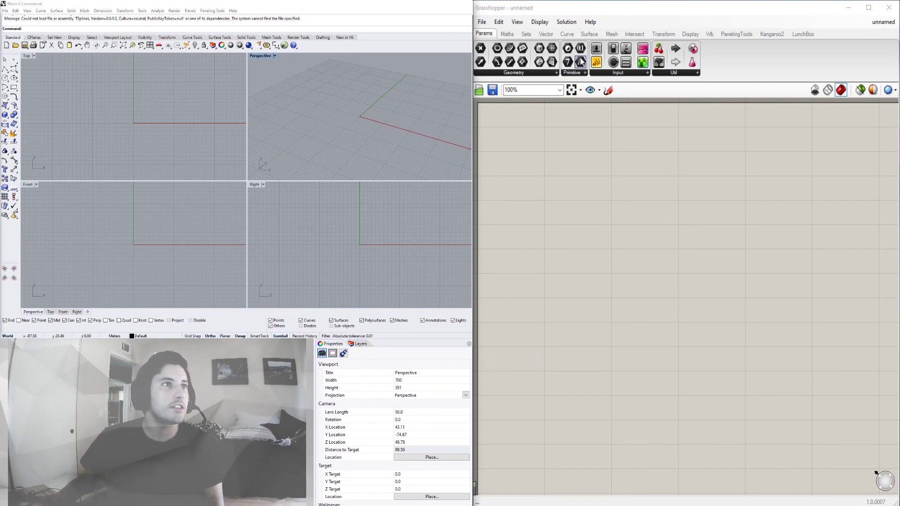
# Step: Add an IcoSphere component to the empty canvas
pyautogui.doubleClick(640, 243)
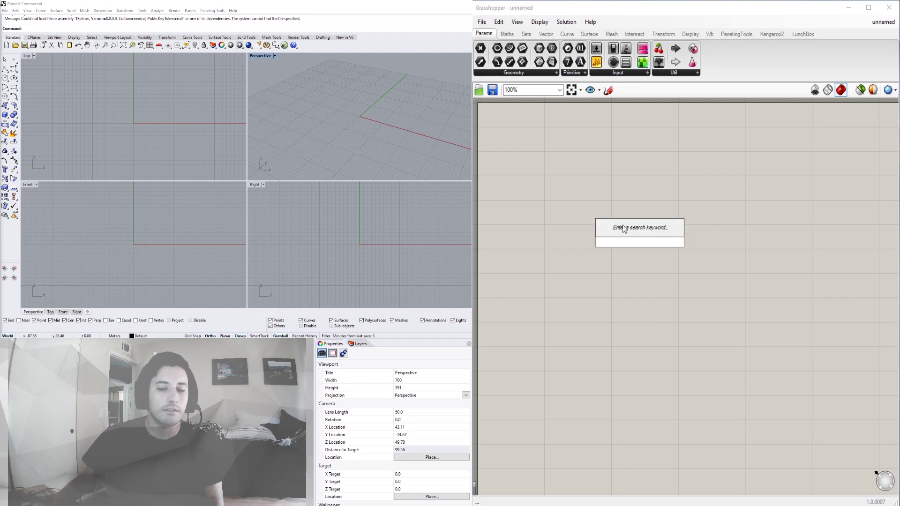
pyautogui.write('ico')
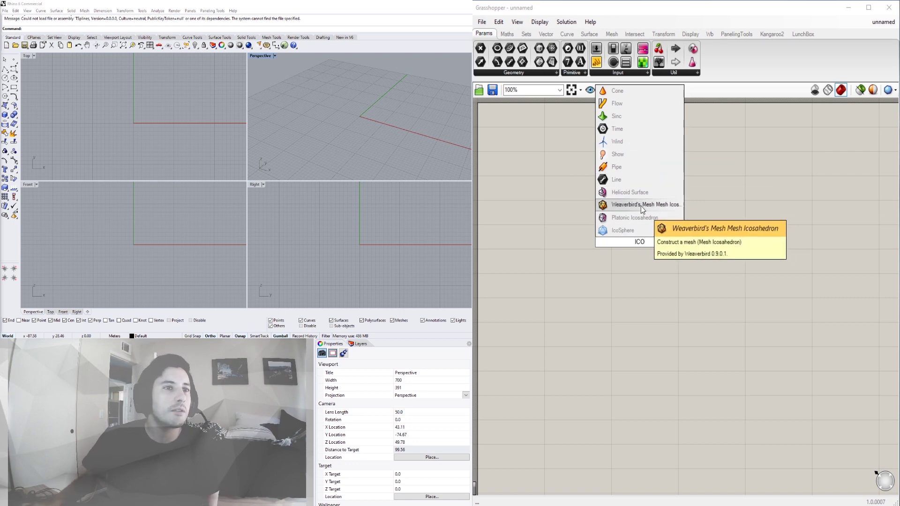
pyautogui.click(641, 230)
pyautogui.moveTo(639, 245); pyautogui.dragTo(663, 248)
pyautogui.click(637, 305)
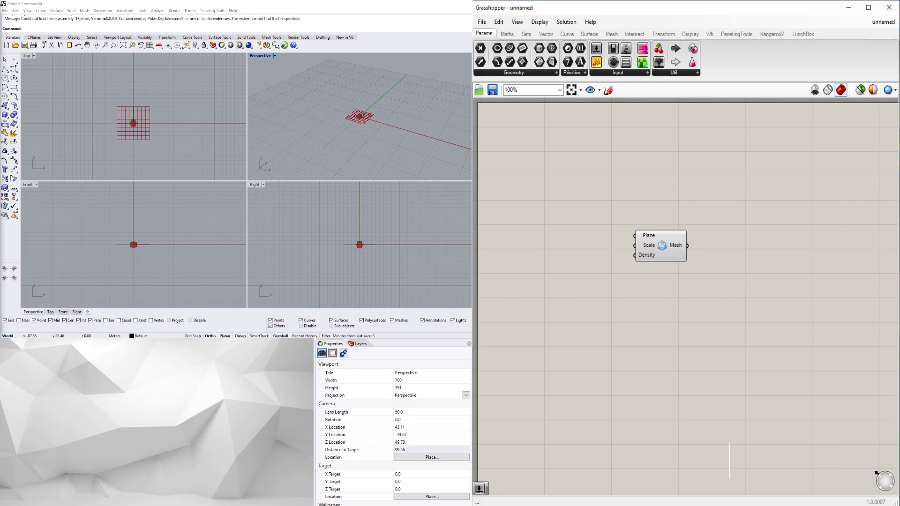
# Step: Maximize the Perspective viewport and get a close view of the icosphere preview
pyautogui.scroll(5, 288, 155)
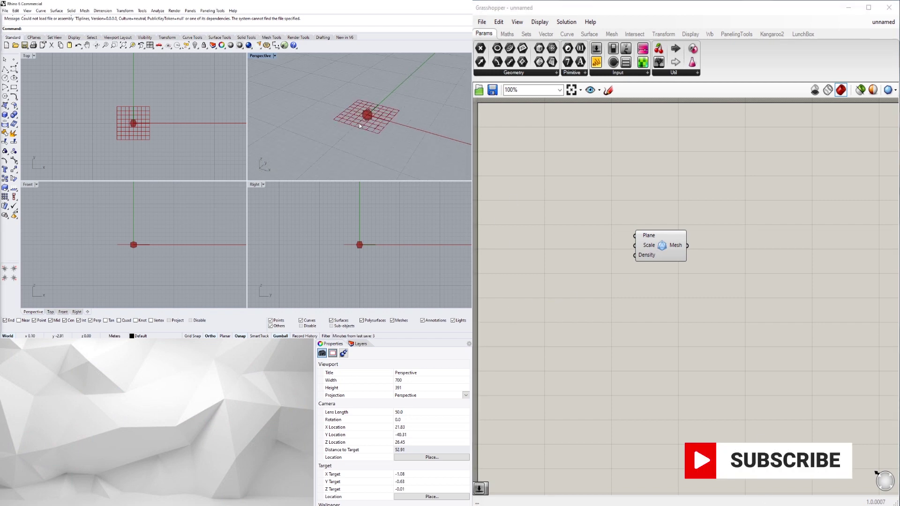
pyautogui.doubleClick(260, 57)
pyautogui.scroll(6, 272, 159)
pyautogui.moveTo(272, 159); pyautogui.dragTo(262, 138, button='right')
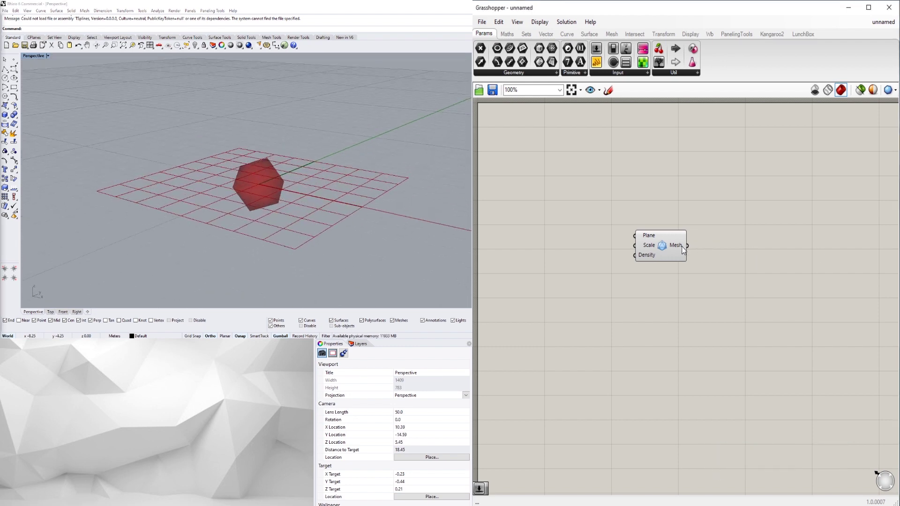
# Step: Add a Platonic Icosahedron component above the IcoSphere and compare its preview with the mesh version
pyautogui.moveTo(681, 246); pyautogui.dragTo(684, 252)
pyautogui.click(682, 196)
pyautogui.doubleClick(683, 196)
pyautogui.write('ICO')
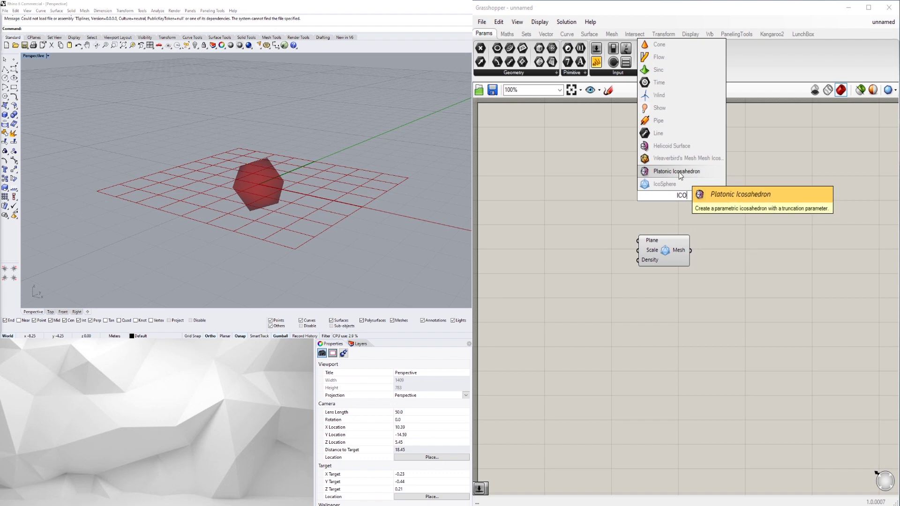
pyautogui.click(679, 172)
pyautogui.click(684, 195)
pyautogui.scroll(-10, 221, 136)
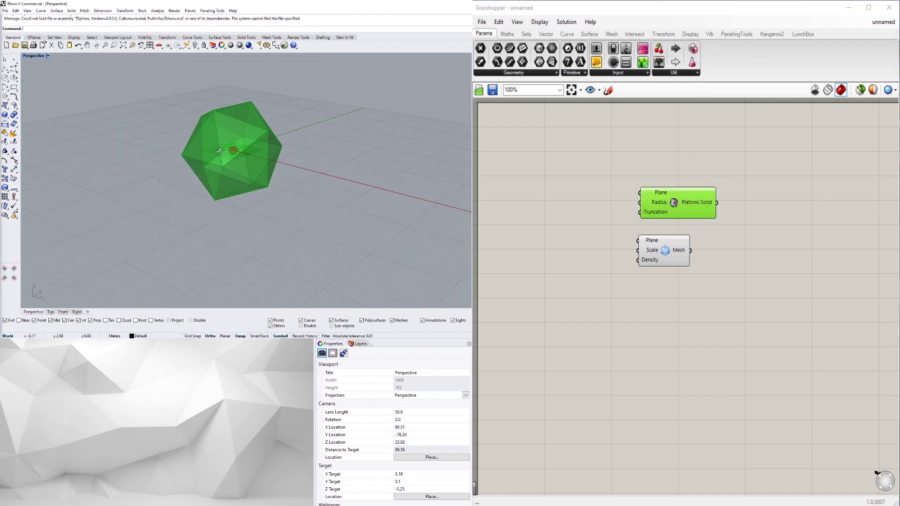
pyautogui.scroll(2, 221, 136)
pyautogui.click(753, 194)
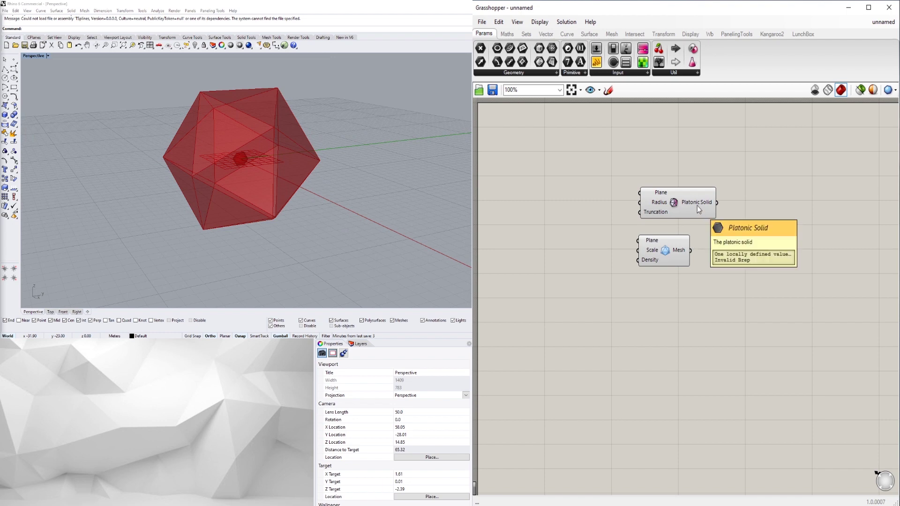
pyautogui.click(692, 205)
pyautogui.click(780, 200)
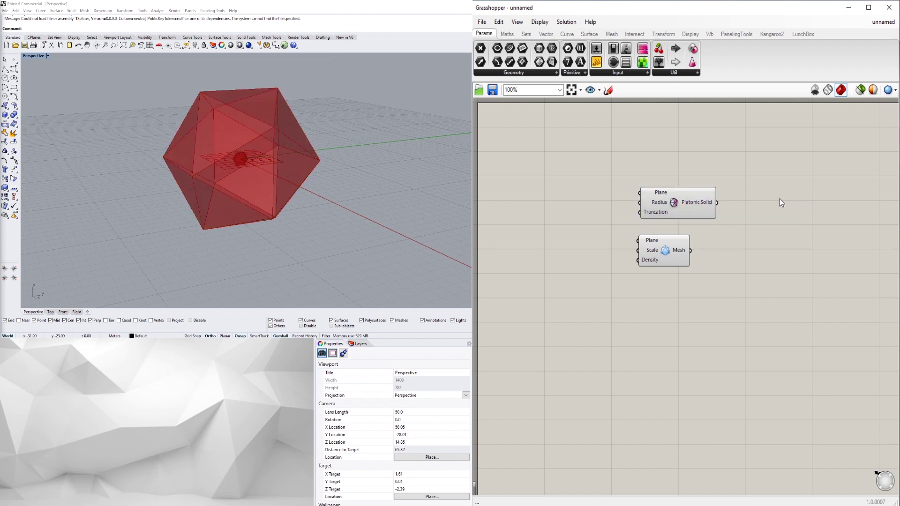
# Step: Try joining the Platonic Solid output with a Brep Join component, and remove that component again
pyautogui.doubleClick(762, 199)
pyautogui.write('join')
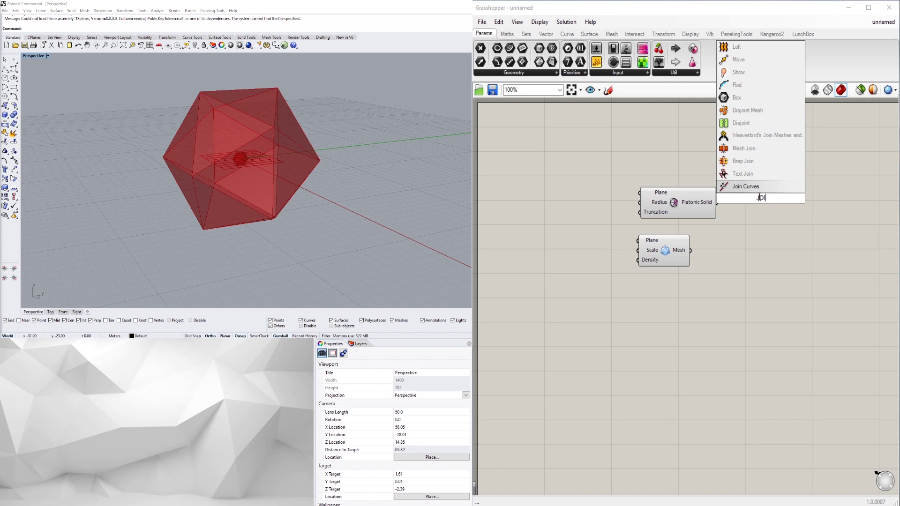
pyautogui.click(738, 164)
pyautogui.moveTo(717, 203); pyautogui.dragTo(732, 211)
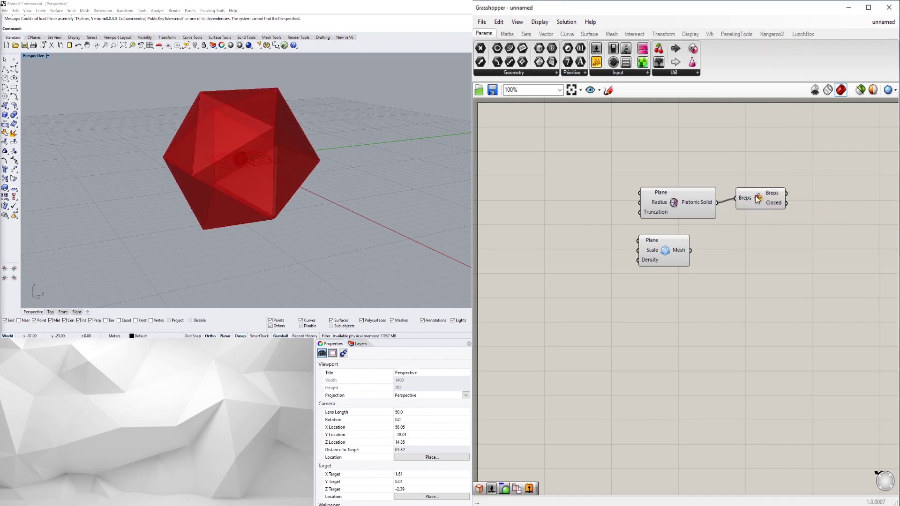
pyautogui.click(767, 203)
pyautogui.click(780, 183)
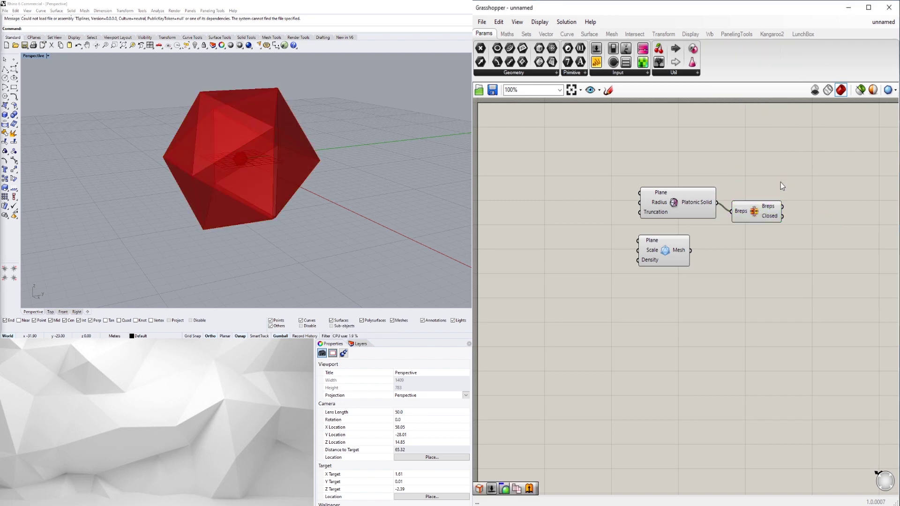
pyautogui.click(775, 208)
pyautogui.press('Delete')
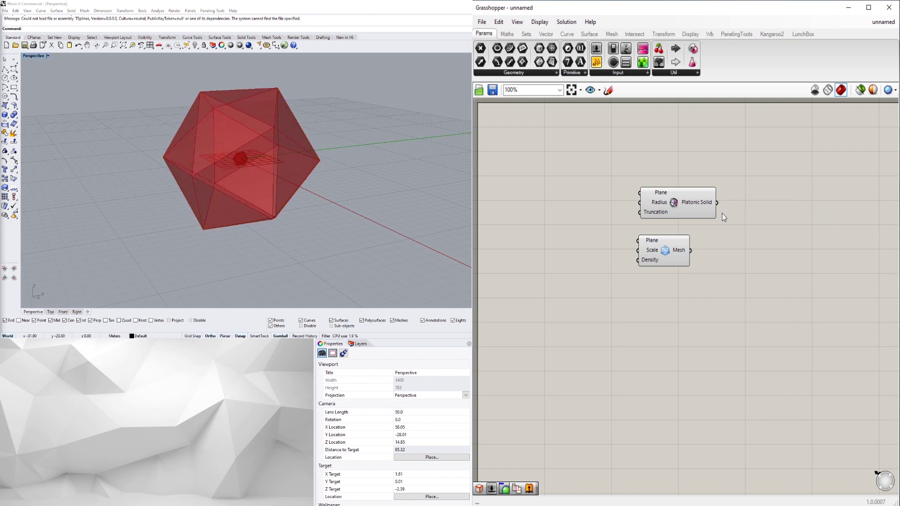
# Step: Add a Weaverbird's Mesh Icosahedron component above the two existing solid components
pyautogui.doubleClick(677, 176)
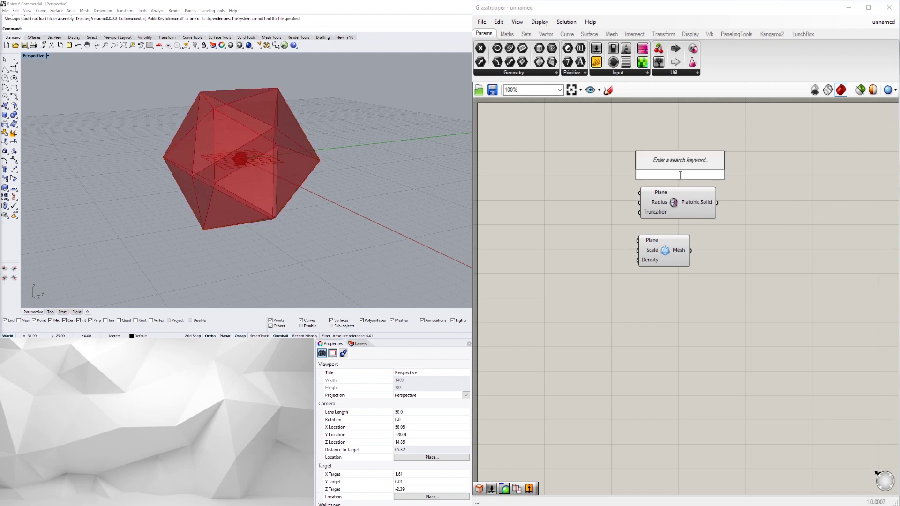
pyautogui.write('ICO')
pyautogui.press('Up')
pyautogui.press('Up')
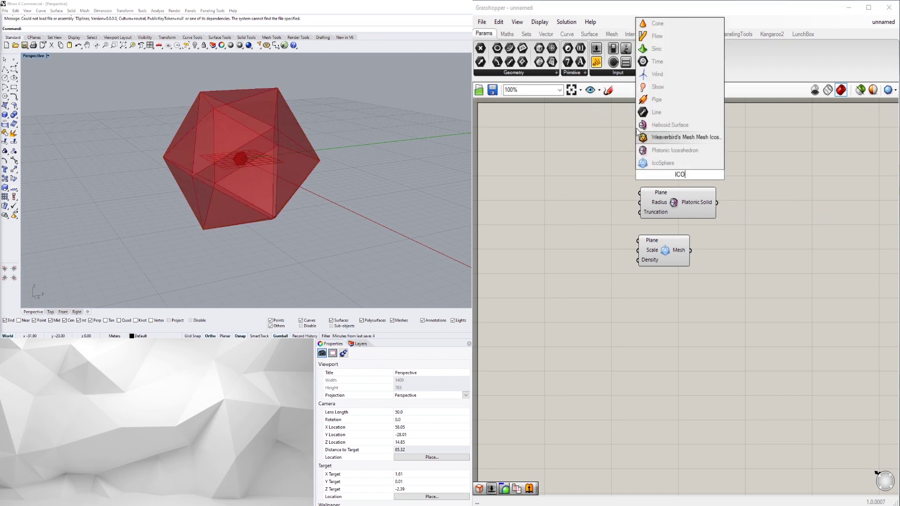
pyautogui.click(659, 137)
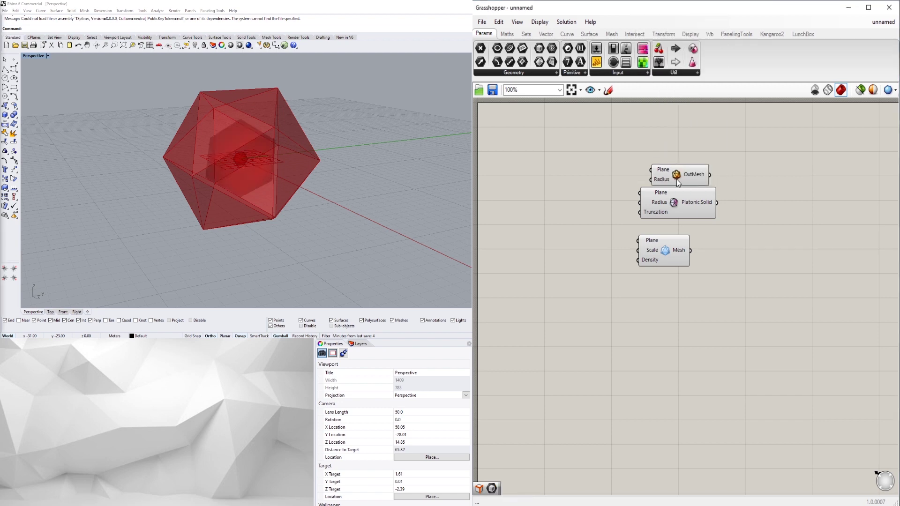
pyautogui.moveTo(187, 154); pyautogui.dragTo(389, 152, button='right')
pyautogui.scroll(-4, 352, 149)
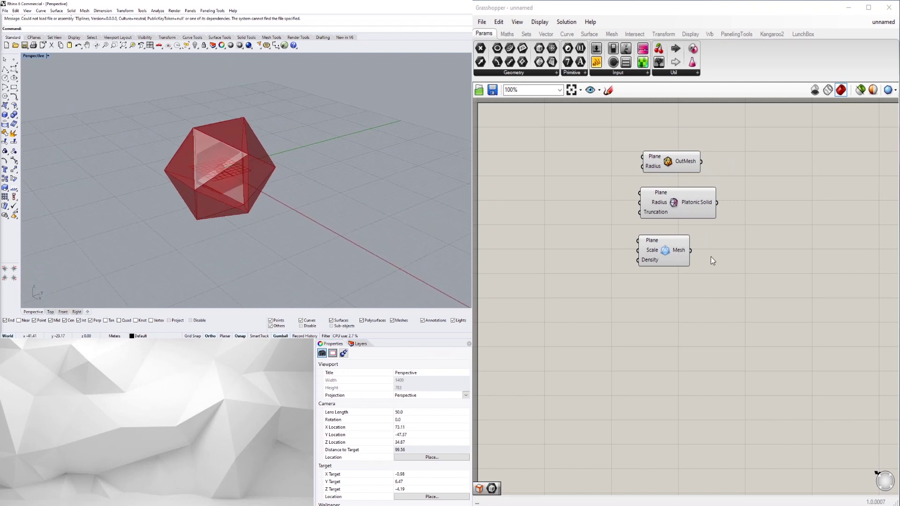
# Step: Delete the Platonic Icosahedron and IcoSphere components, keeping only the Weaverbird icosahedron
pyautogui.moveTo(715, 288); pyautogui.dragTo(674, 192)
pyautogui.press('Delete')
pyautogui.click(665, 165)
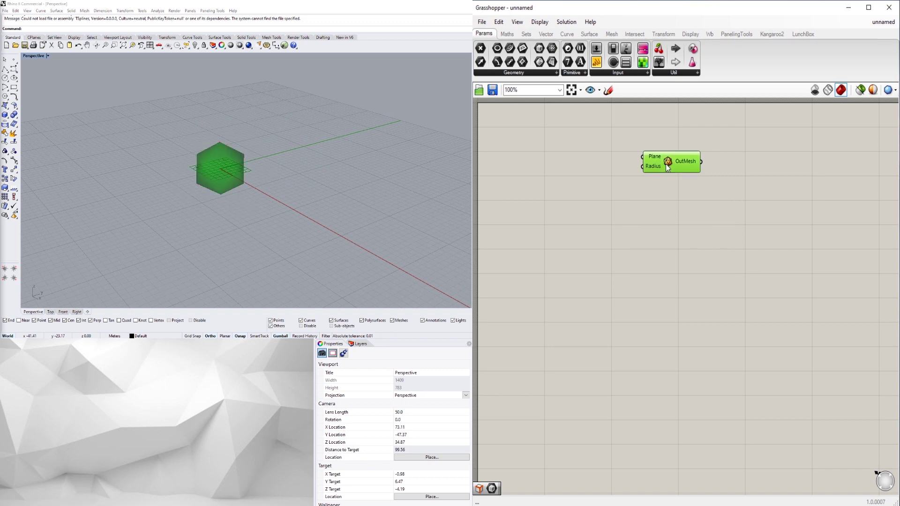
# Step: Create a number slider set to 50 and connect it to the Weaverbird icosahedron's Radius input
pyautogui.moveTo(596, 212); pyautogui.dragTo(708, 241, button='right')
pyautogui.scroll(1, 694, 225)
pyautogui.doubleClick(678, 209)
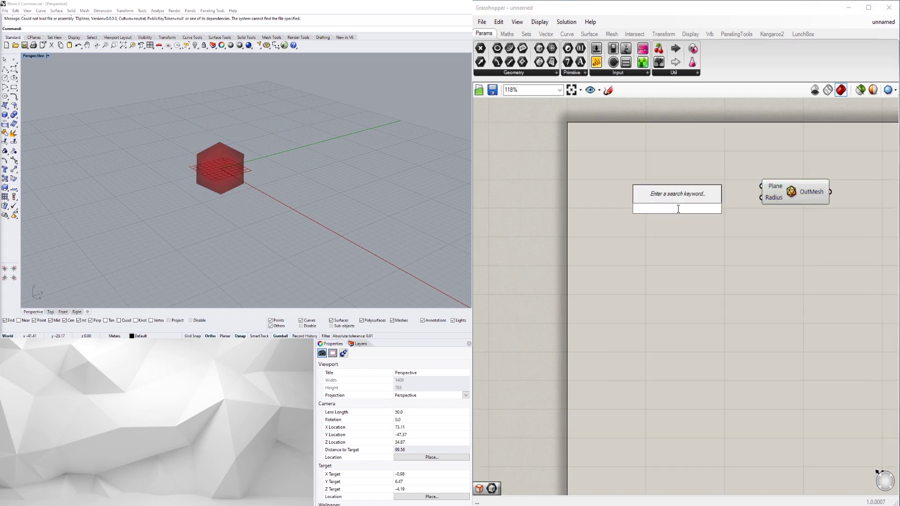
pyautogui.write('50')
pyautogui.press('Return')
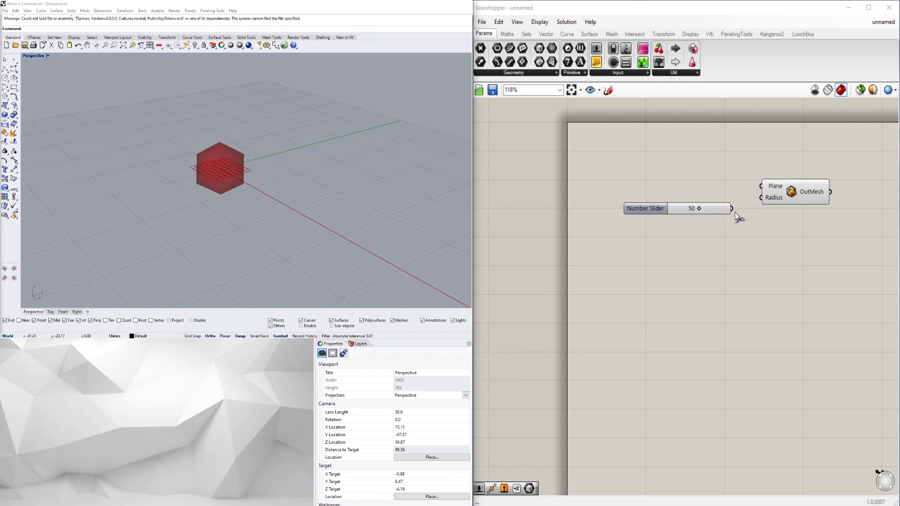
pyautogui.moveTo(732, 208); pyautogui.dragTo(760, 198)
pyautogui.scroll(-5, 228, 222)
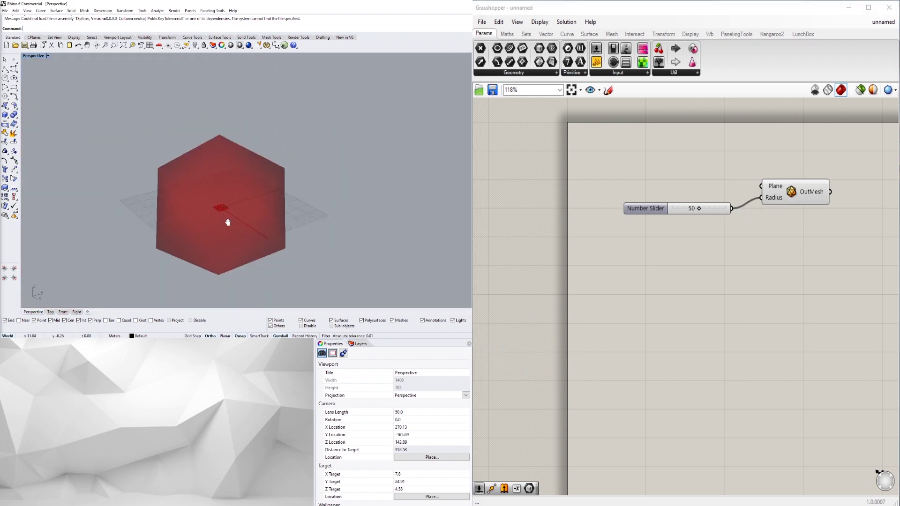
pyautogui.moveTo(228, 223)
pyautogui.mouseDown(button='right')
pyautogui.moveTo(293, 195)
pyautogui.moveTo(235, 215)
pyautogui.mouseUp(button='right')
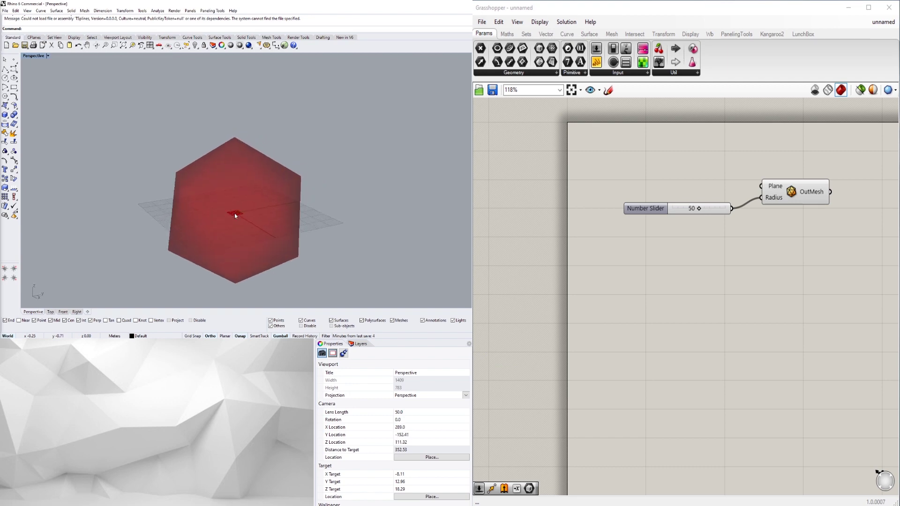
# Step: Add a Face Boundaries component fed by the icosahedron's OutMesh output, and line the two components up
pyautogui.moveTo(835, 225); pyautogui.dragTo(760, 263, button='right')
pyautogui.moveTo(724, 233); pyautogui.dragTo(713, 234)
pyautogui.click(747, 233)
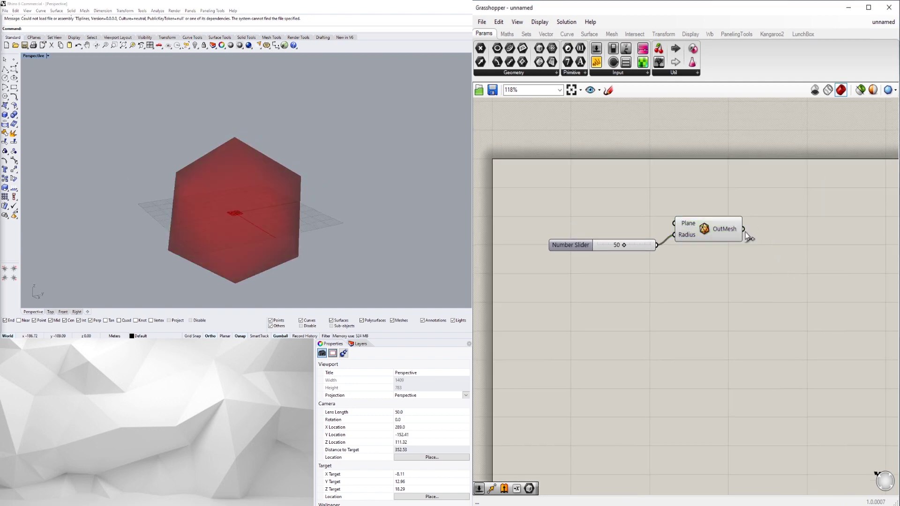
pyautogui.doubleClick(799, 236)
pyautogui.write('FACE')
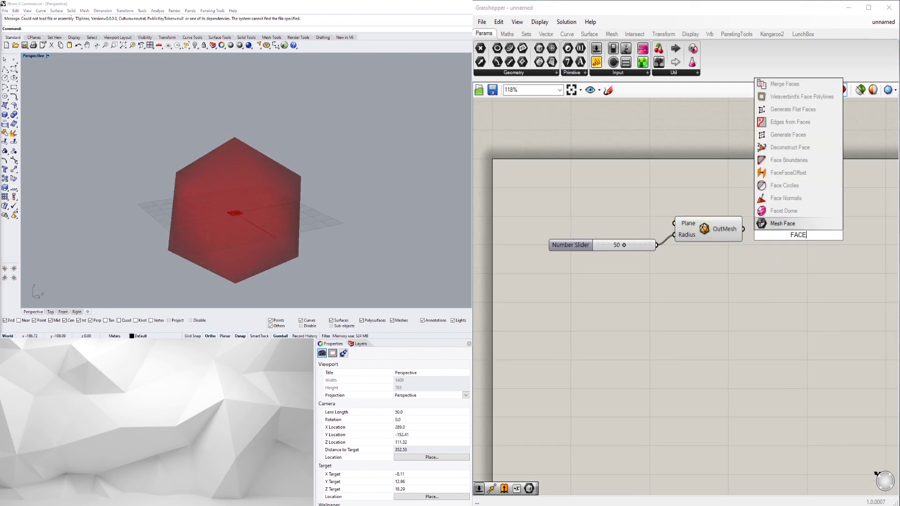
pyautogui.click(785, 161)
pyautogui.moveTo(743, 228)
pyautogui.mouseDown()
pyautogui.moveTo(761, 238)
pyautogui.moveTo(753, 230)
pyautogui.mouseUp()
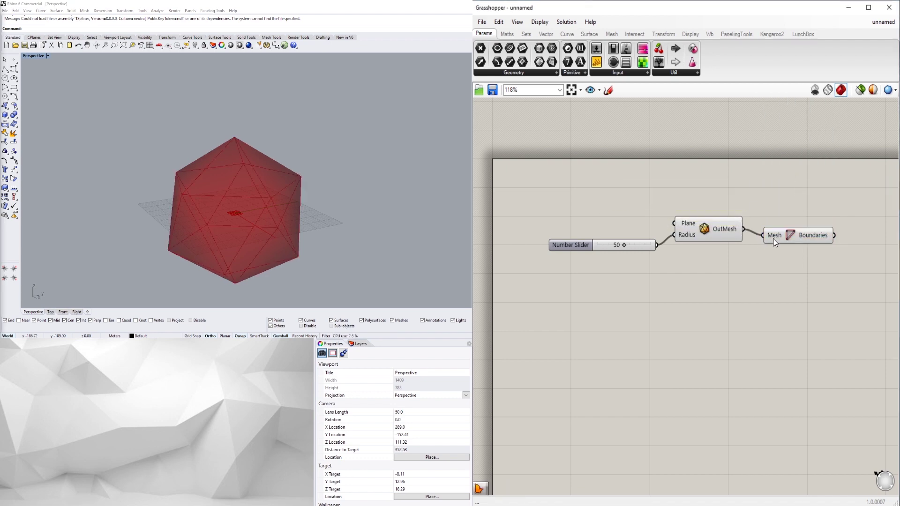
pyautogui.moveTo(821, 262); pyautogui.dragTo(692, 184)
pyautogui.moveTo(710, 223)
pyautogui.mouseDown()
pyautogui.moveTo(713, 238)
pyautogui.moveTo(706, 231)
pyautogui.mouseUp()
pyautogui.click(776, 302)
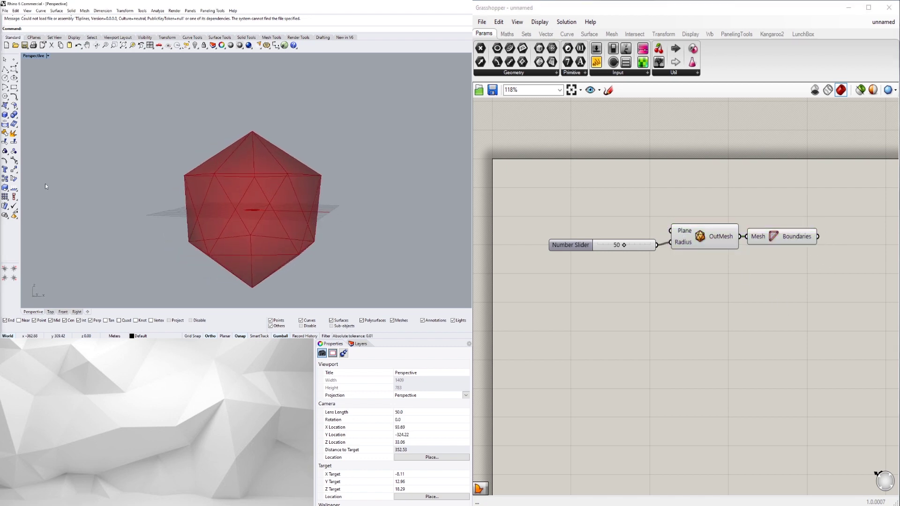
# Step: Add a Boundary Surfaces component and feed its Edges input from the Face Boundaries output
pyautogui.moveTo(766, 277); pyautogui.dragTo(666, 280, button='right')
pyautogui.doubleClick(776, 239)
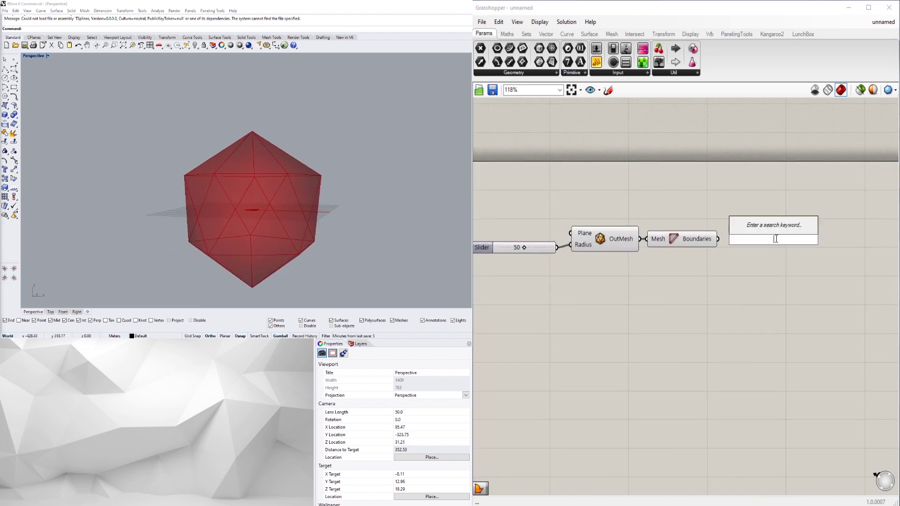
pyautogui.write('BOUND')
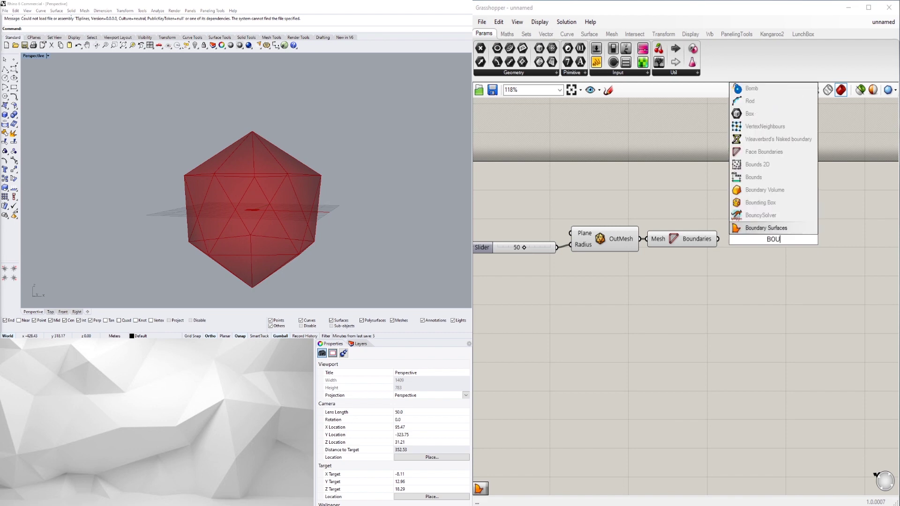
pyautogui.click(767, 228)
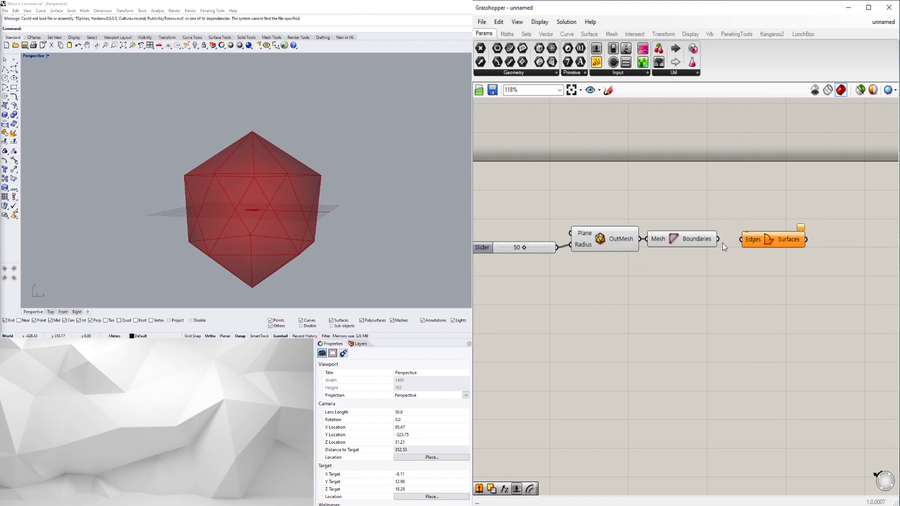
pyautogui.moveTo(737, 240); pyautogui.dragTo(762, 238)
pyautogui.click(751, 252)
# Step: Turn off the preview of the icosahedron mesh and Face Boundaries components
pyautogui.moveTo(711, 266); pyautogui.dragTo(616, 200)
pyautogui.scroll(-1, 626, 194)
pyautogui.middleClick(626, 195)
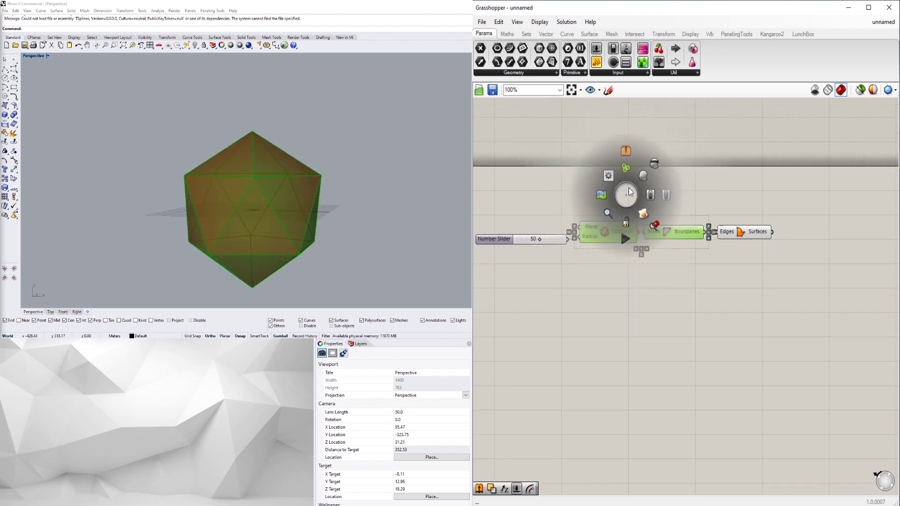
pyautogui.click(654, 163)
pyautogui.click(656, 163)
pyautogui.moveTo(670, 195); pyautogui.dragTo(708, 208, button='right')
pyautogui.scroll(-2, 688, 208)
pyautogui.moveTo(257, 141); pyautogui.dragTo(323, 164, button='right')
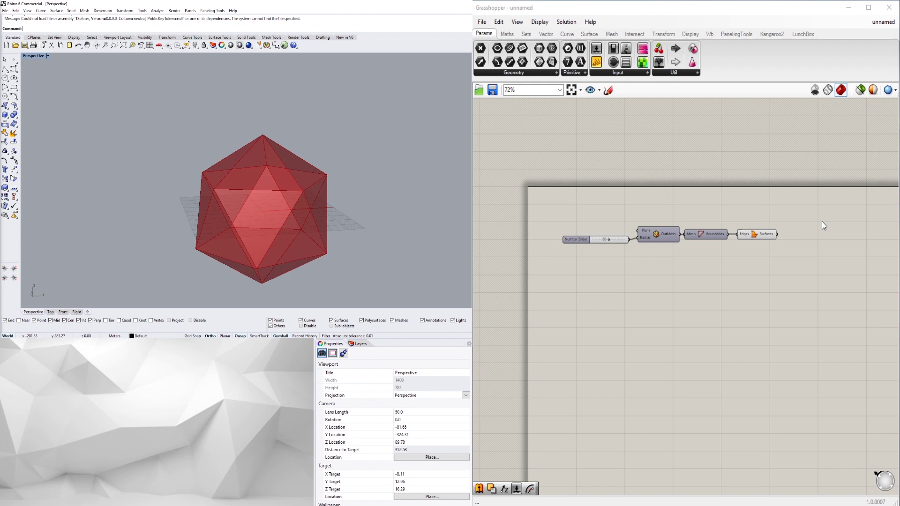
# Step: Add a Brep Join component after Boundary Surfaces and connect the Surfaces output to its Breps input
pyautogui.doubleClick(789, 234)
pyautogui.write('join')
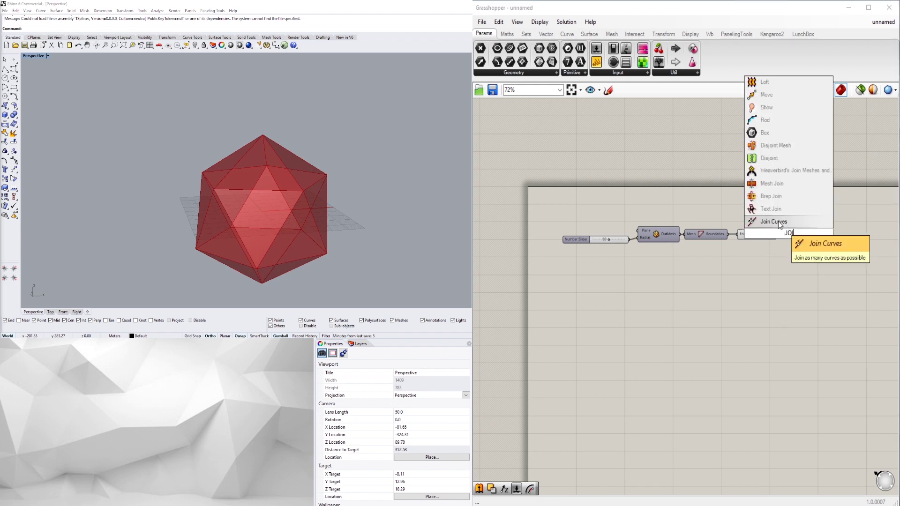
pyautogui.click(769, 197)
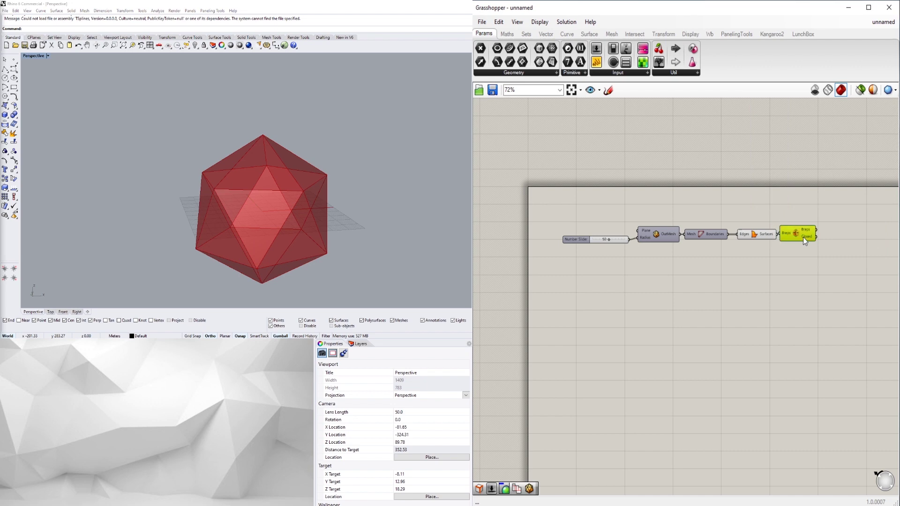
pyautogui.moveTo(782, 233); pyautogui.dragTo(792, 233)
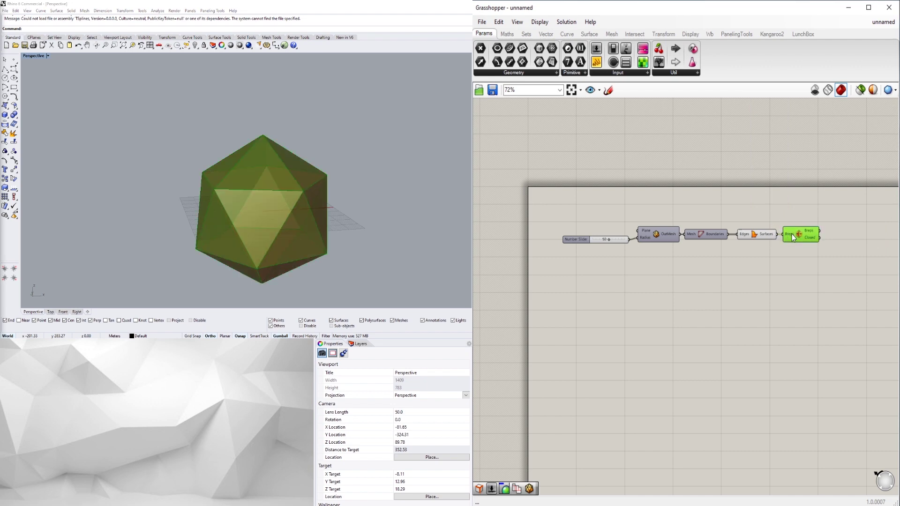
# Step: Turn off the preview of the Boundary Surfaces component, leaving the Brep Join preview on
pyautogui.moveTo(837, 268); pyautogui.dragTo(750, 237)
pyautogui.click(842, 290)
pyautogui.middleClick(752, 234)
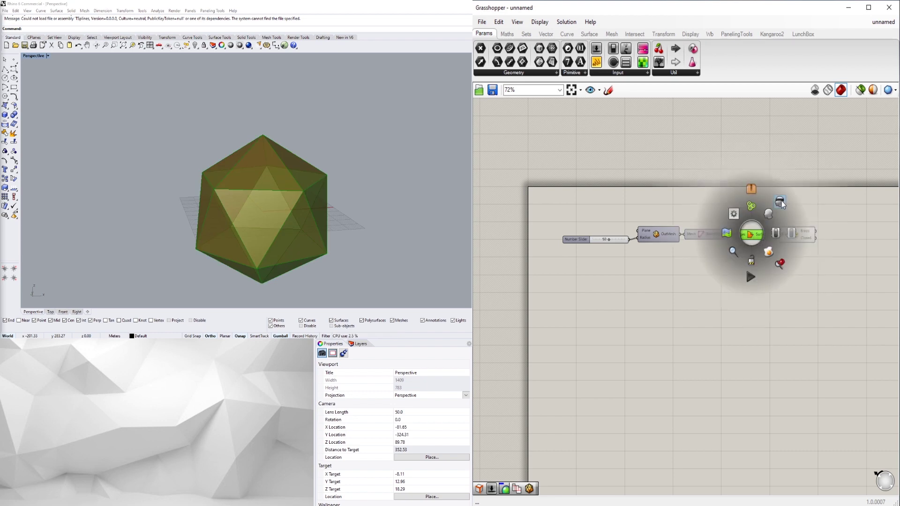
pyautogui.click(781, 200)
pyautogui.click(781, 201)
pyautogui.moveTo(187, 181); pyautogui.dragTo(181, 201, button='right')
pyautogui.scroll(2, 248, 168)
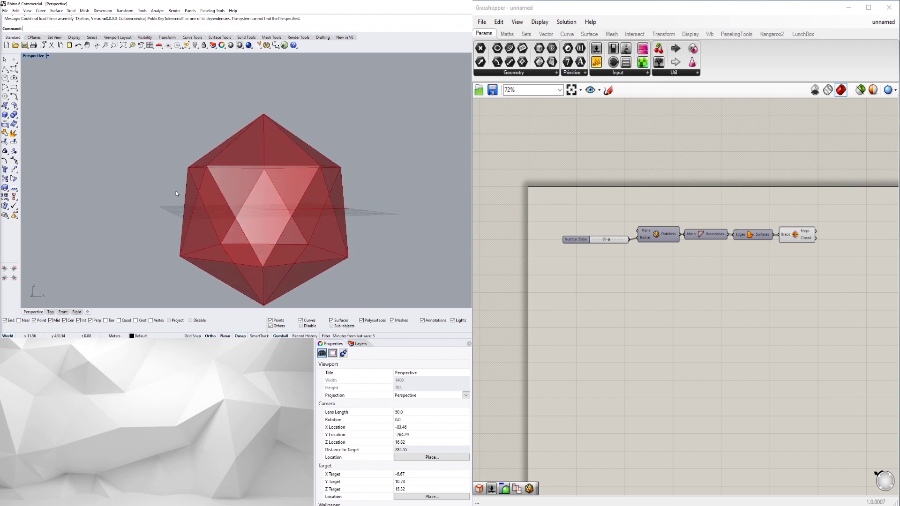
# Step: Add an Area component above Brep Join and feed its Geometry input from the Boundary Surfaces output
pyautogui.moveTo(785, 240); pyautogui.dragTo(799, 252)
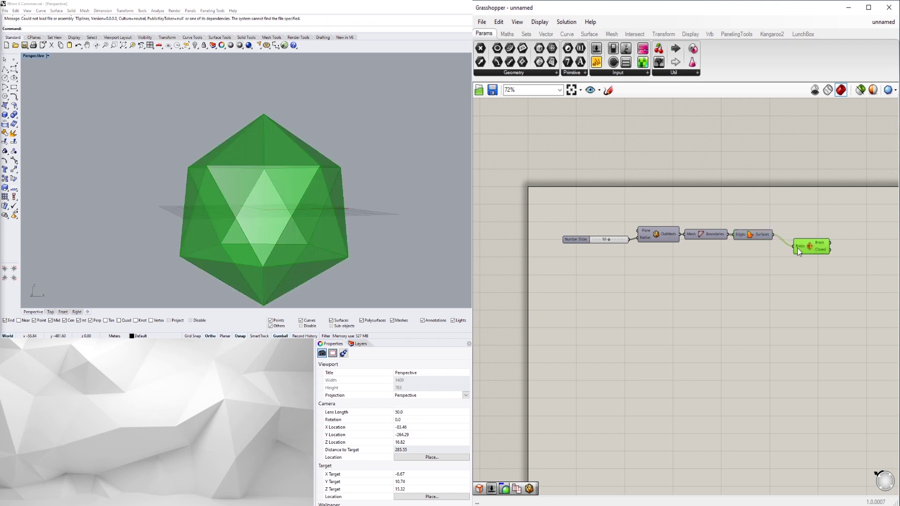
pyautogui.click(806, 219)
pyautogui.doubleClick(806, 218)
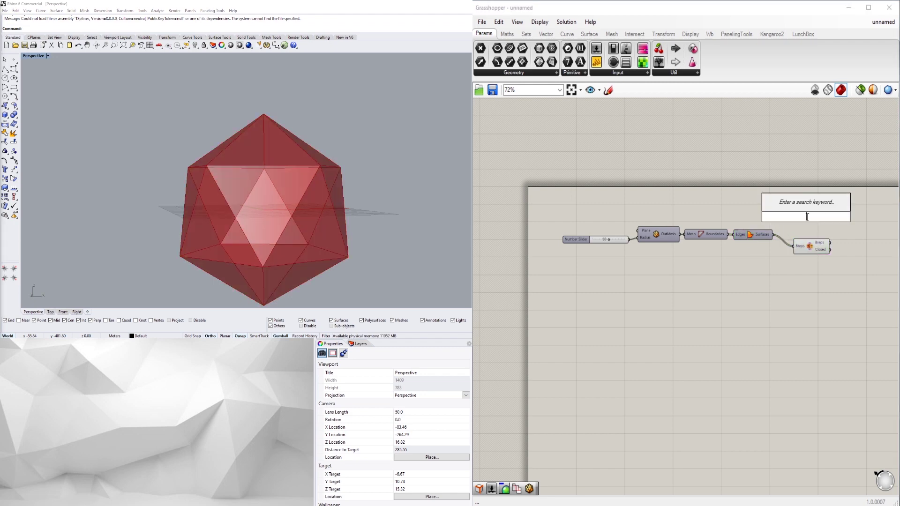
pyautogui.write('Anglerea')
pyautogui.click(795, 206)
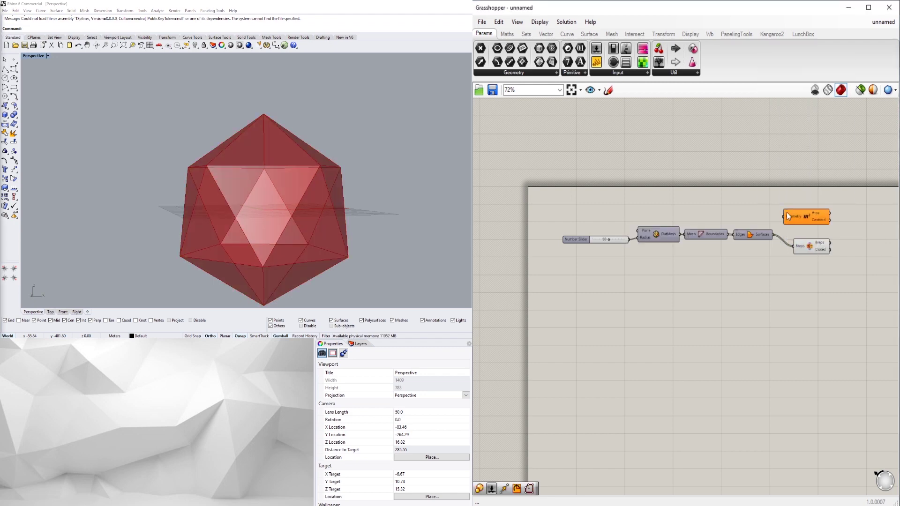
pyautogui.moveTo(806, 219); pyautogui.dragTo(788, 215)
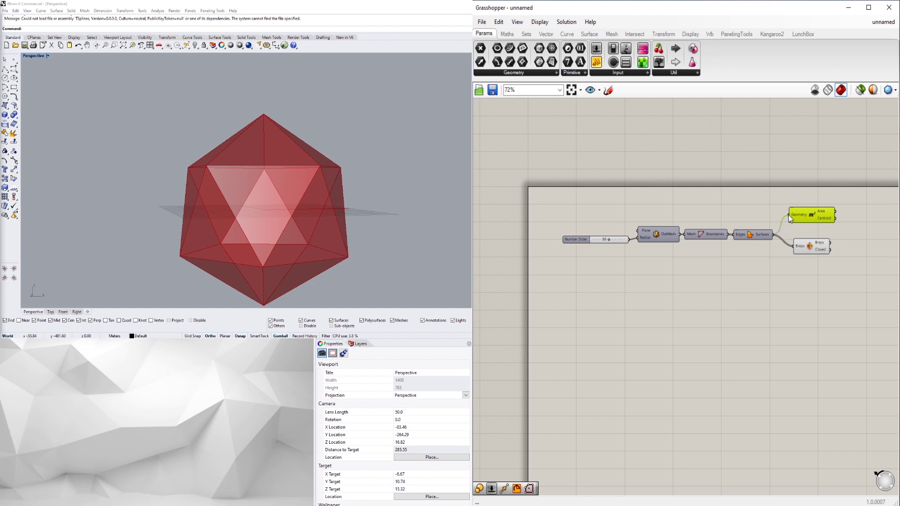
pyautogui.moveTo(239, 149); pyautogui.dragTo(202, 173, button='right')
pyautogui.moveTo(788, 253); pyautogui.dragTo(735, 248, button='right')
pyautogui.moveTo(184, 188); pyautogui.dragTo(177, 187, button='right')
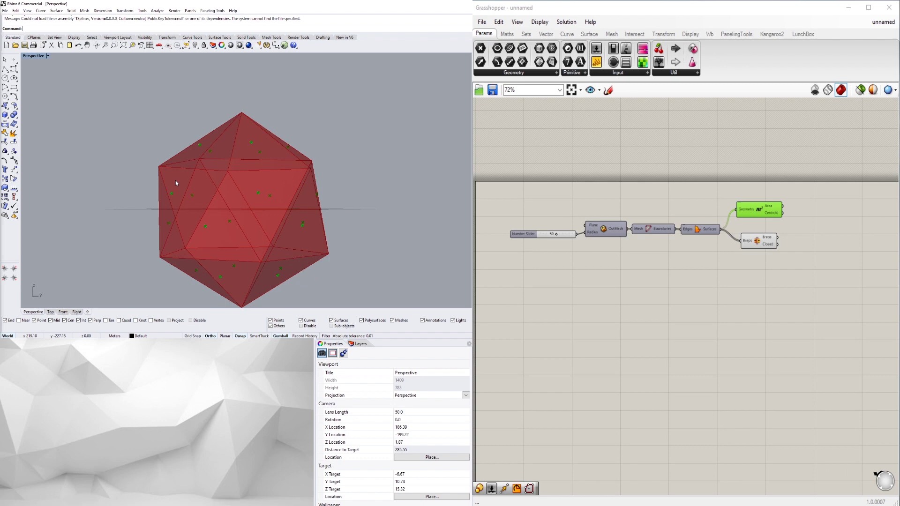
# Step: Add a Move component after Area and connect the Centroid output to its Geometry input
pyautogui.doubleClick(841, 224)
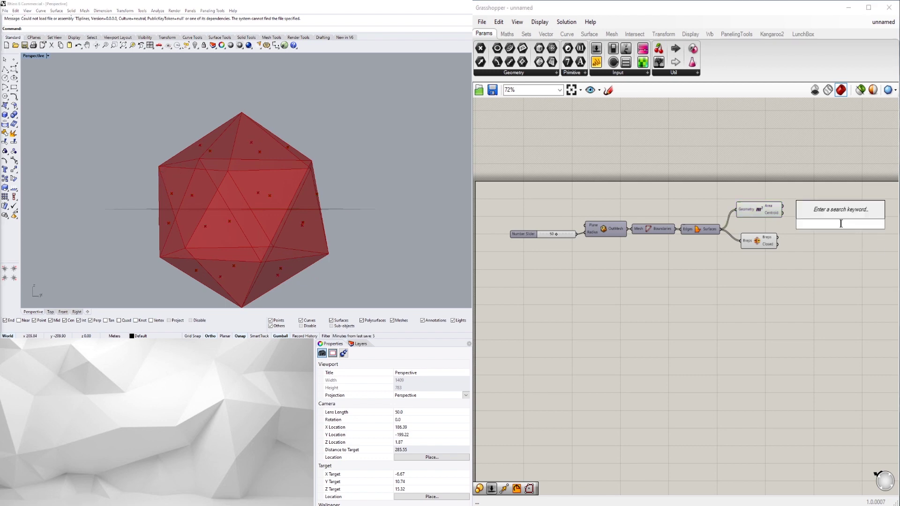
pyautogui.write('move')
pyautogui.click(826, 207)
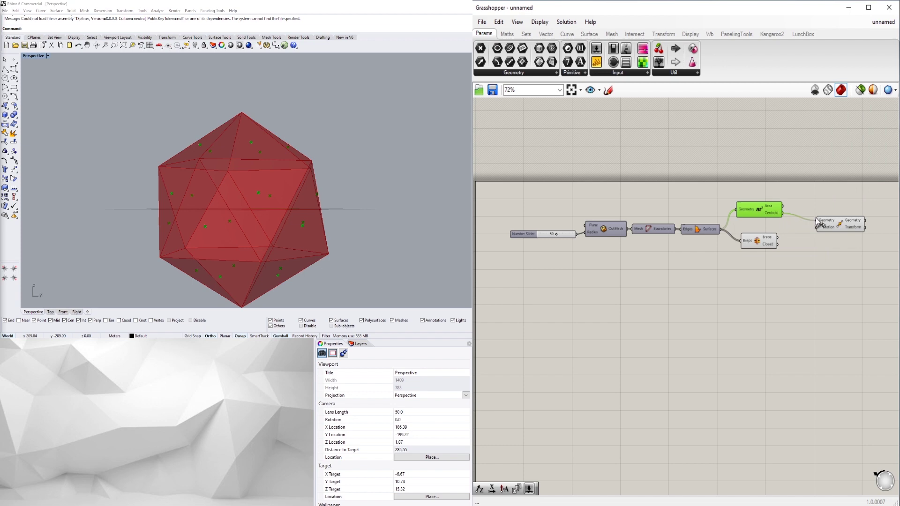
pyautogui.moveTo(816, 218); pyautogui.dragTo(817, 220)
pyautogui.moveTo(832, 224); pyautogui.dragTo(863, 218)
pyautogui.moveTo(852, 231); pyautogui.dragTo(806, 219, button='right')
# Step: Add an Amplitude component, feed its Vector input from the Surfaces output, and connect its result to Move's Motion input
pyautogui.doubleClick(772, 217)
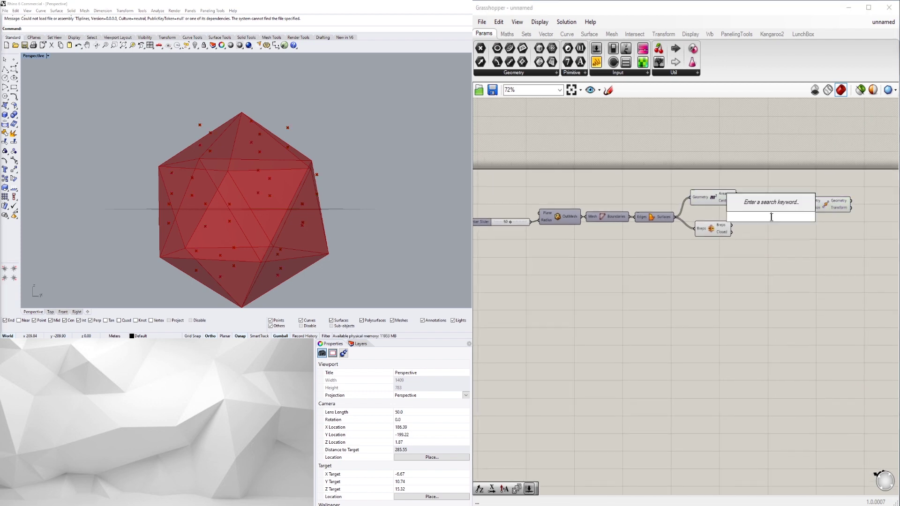
pyautogui.write('A')
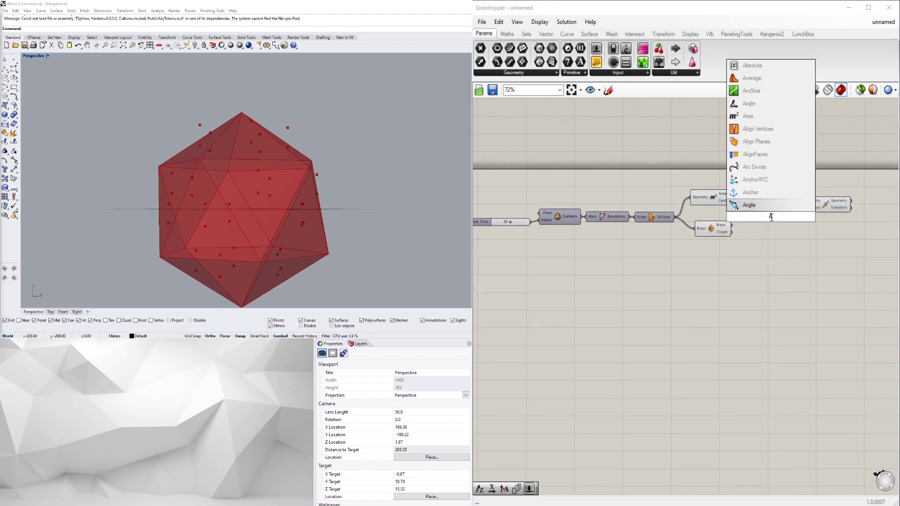
pyautogui.write('mpli')
pyautogui.click(767, 207)
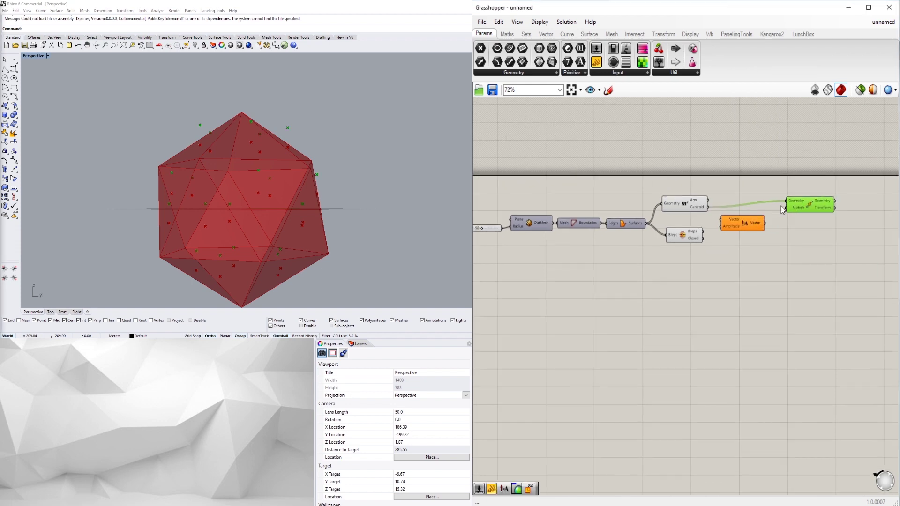
pyautogui.moveTo(737, 223); pyautogui.dragTo(731, 221)
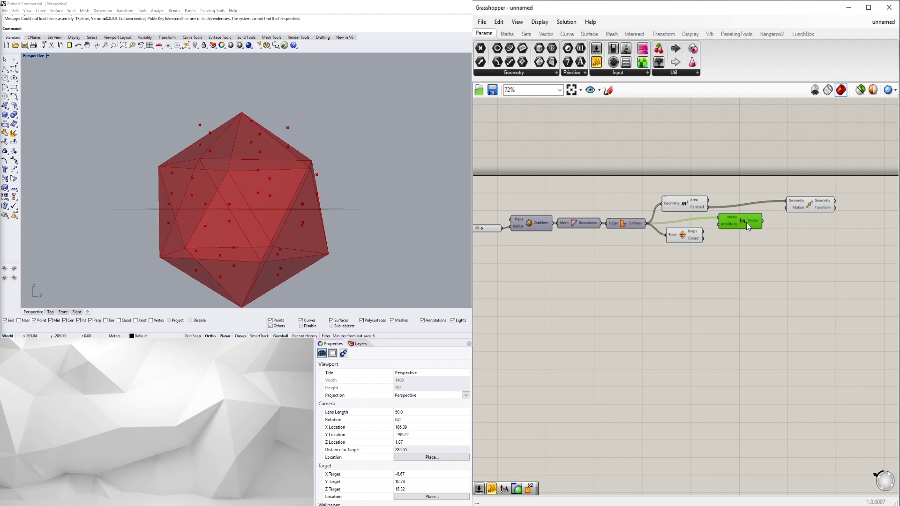
pyautogui.click(806, 207)
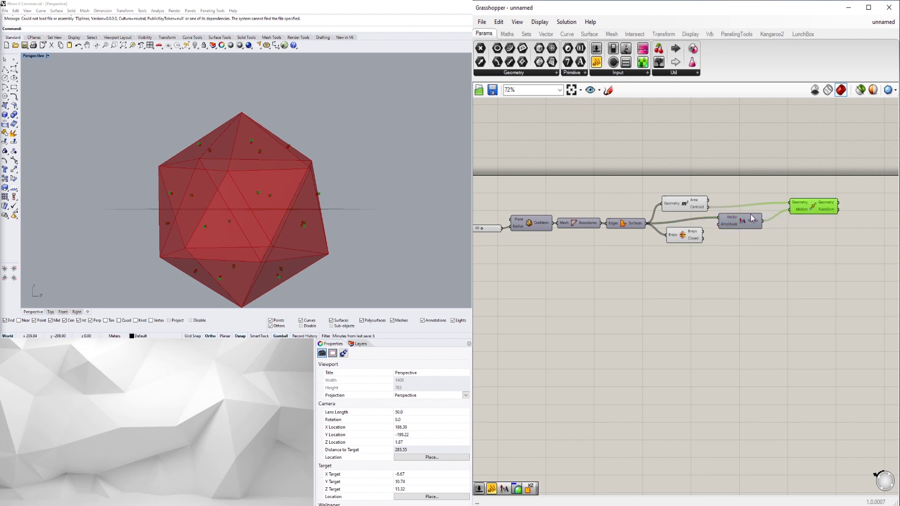
pyautogui.click(737, 225)
pyautogui.moveTo(809, 210); pyautogui.dragTo(803, 208)
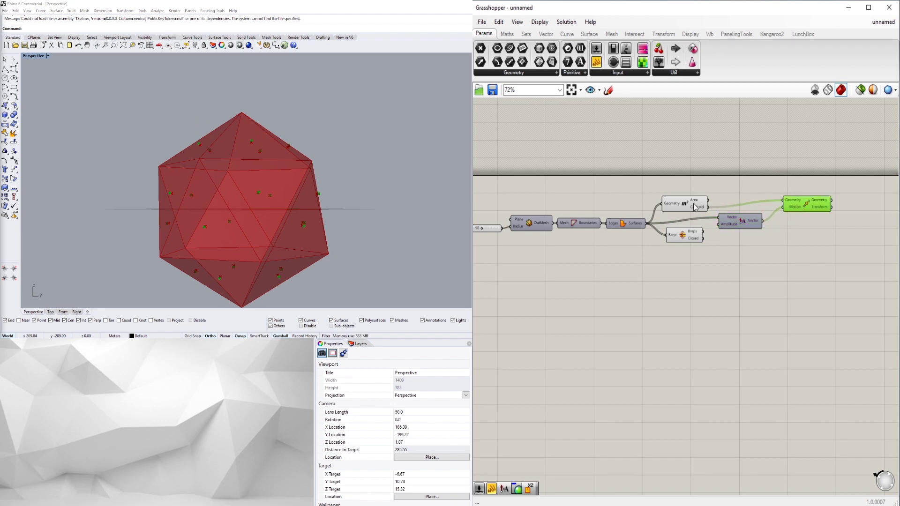
# Step: Space out the Area and Brep Join components, and add a number slider of 5 feeding the Amplitude input
pyautogui.moveTo(693, 203); pyautogui.dragTo(694, 198)
pyautogui.moveTo(682, 241); pyautogui.dragTo(743, 256)
pyautogui.doubleClick(636, 266)
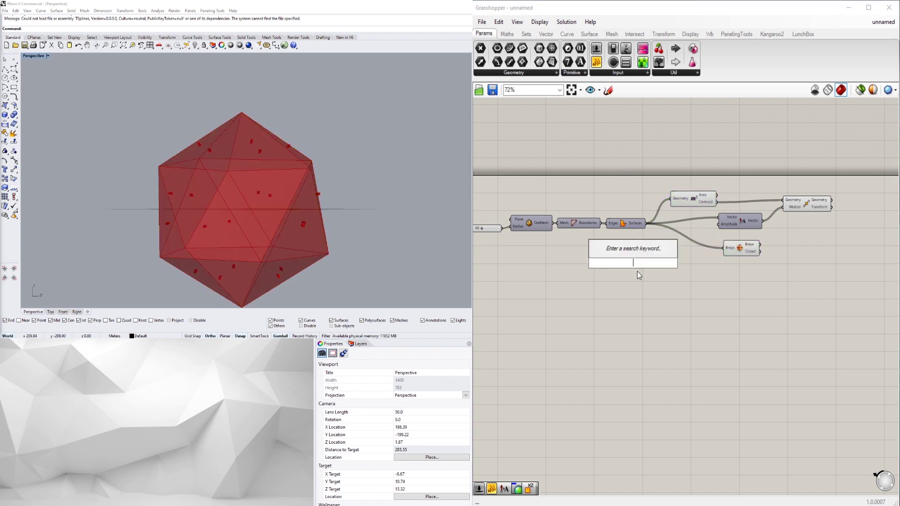
pyautogui.write('5')
pyautogui.press('Return')
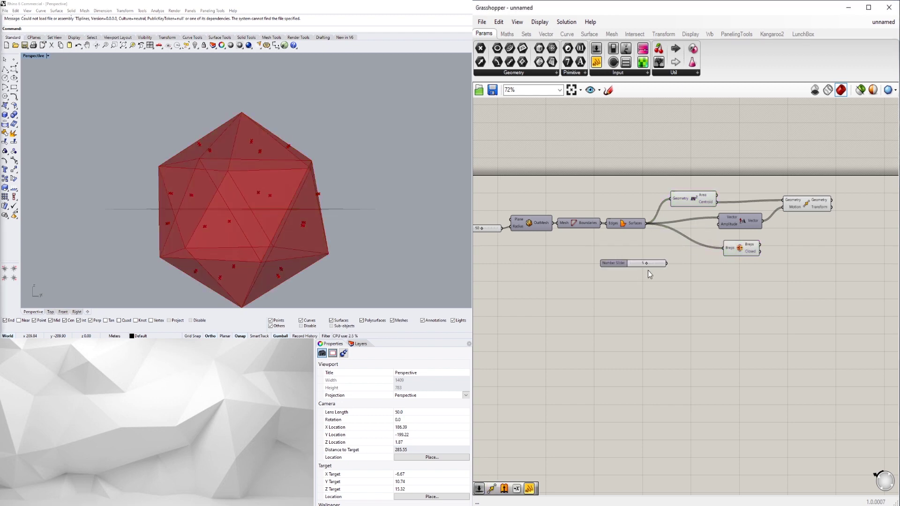
pyautogui.moveTo(668, 264); pyautogui.dragTo(718, 223)
pyautogui.moveTo(609, 263); pyautogui.dragTo(619, 247)
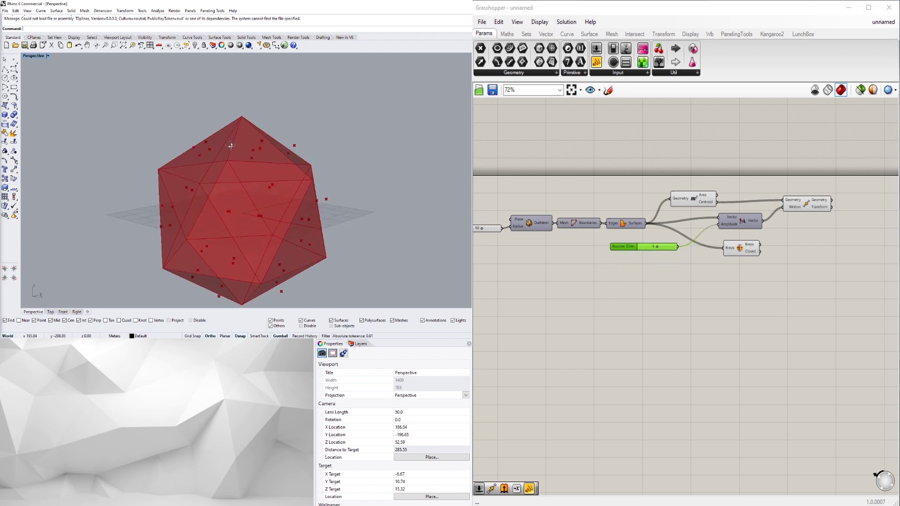
# Step: Turn off the preview of the Area component's centroids
pyautogui.click(803, 203)
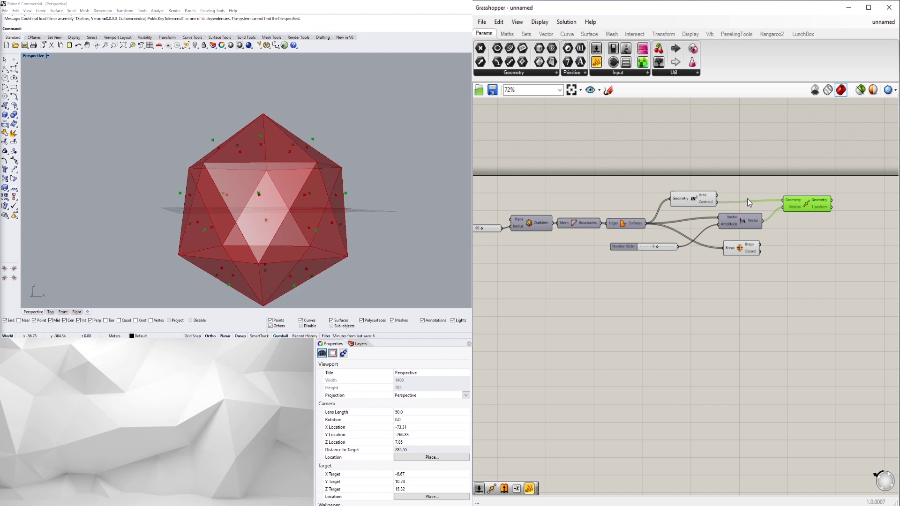
pyautogui.click(748, 198)
pyautogui.click(696, 197)
pyautogui.middleClick(697, 198)
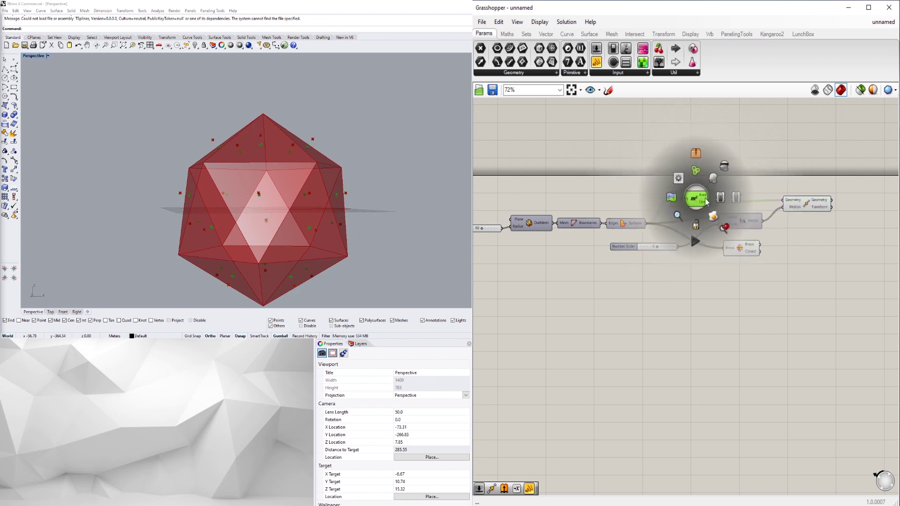
pyautogui.click(727, 172)
# Step: Set the number slider feeding the Amplitude component to 6
pyautogui.moveTo(208, 191); pyautogui.dragTo(141, 180, button='right')
pyautogui.scroll(6, 194, 141)
pyautogui.scroll(3, 656, 247)
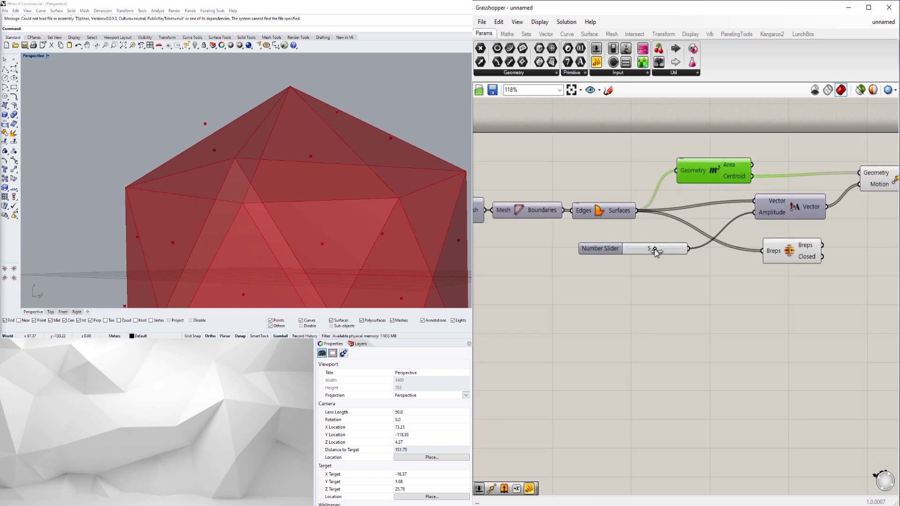
pyautogui.moveTo(637, 249); pyautogui.dragTo(661, 250)
pyautogui.click(691, 300)
pyautogui.scroll(-4, 684, 294)
pyautogui.scroll(2, 683, 294)
pyautogui.moveTo(685, 281); pyautogui.dragTo(601, 291, button='right')
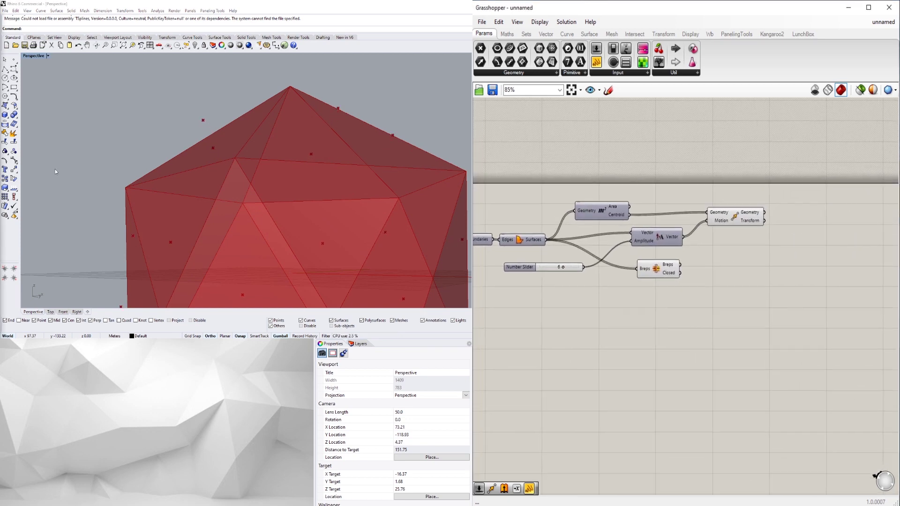
pyautogui.moveTo(55, 171); pyautogui.dragTo(262, 143, button='right')
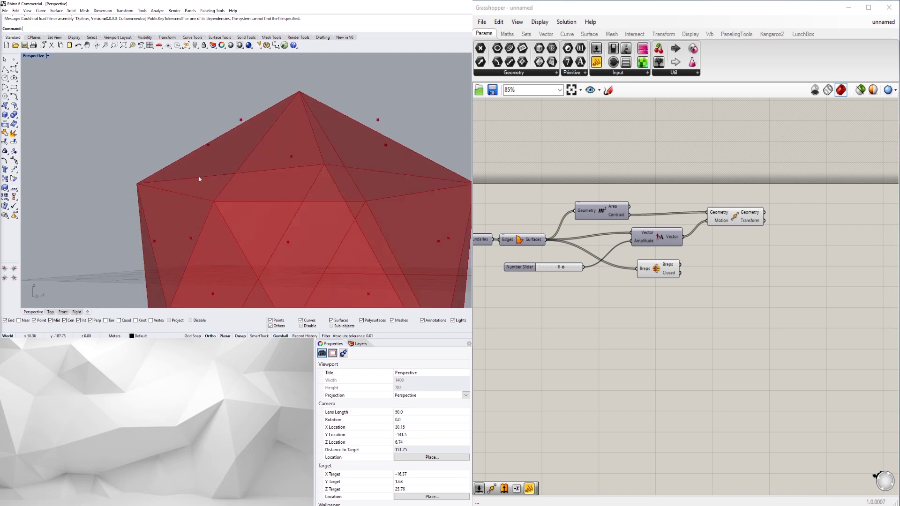
pyautogui.scroll(-2, 746, 253)
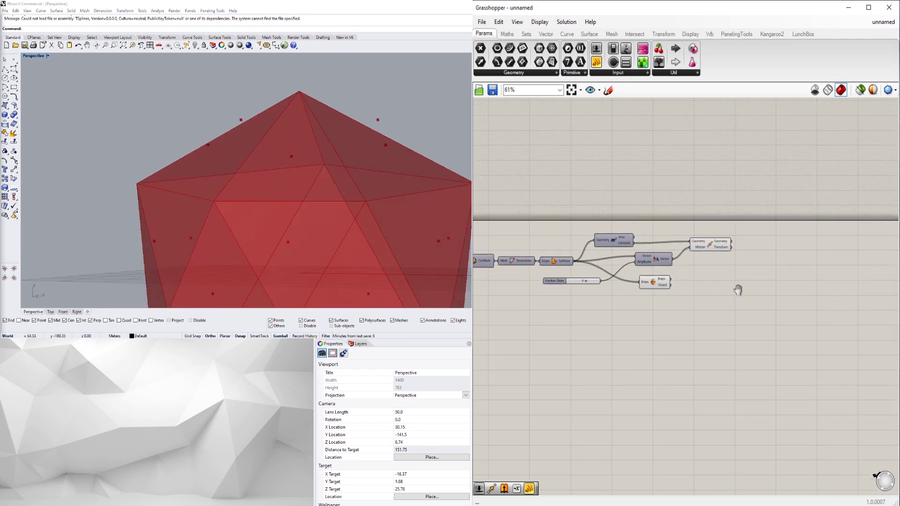
# Step: Add an Extrude Point component after Move and connect Move's Geometry output to its Point input
pyautogui.doubleClick(823, 249)
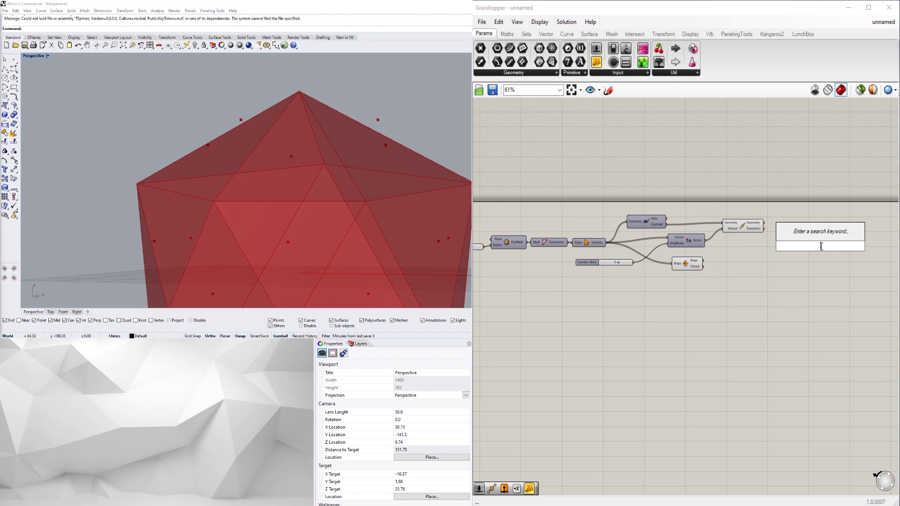
pyautogui.write('W')
pyautogui.press('BackSpace')
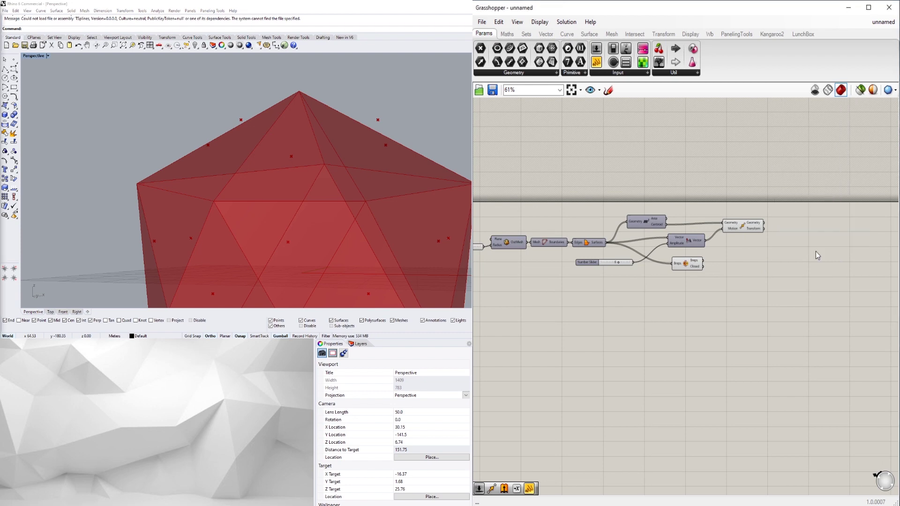
pyautogui.write('EXTRU')
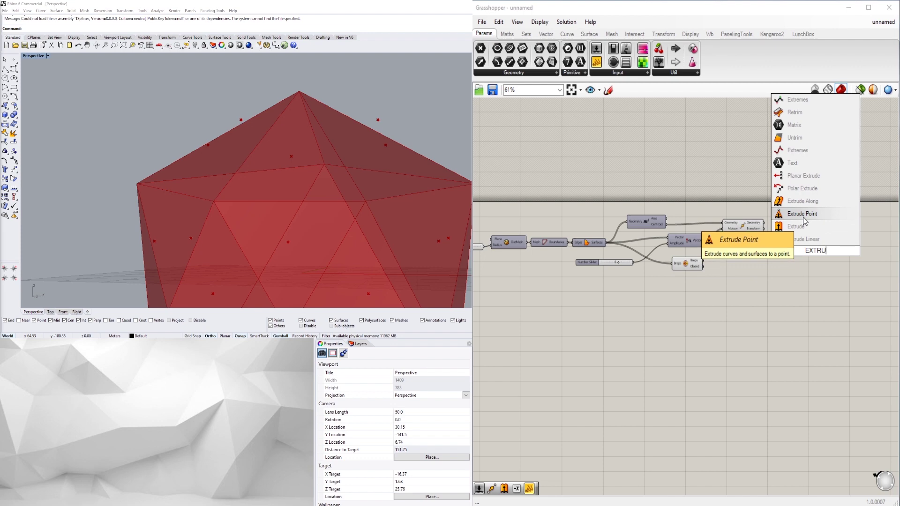
pyautogui.click(803, 218)
pyautogui.click(742, 229)
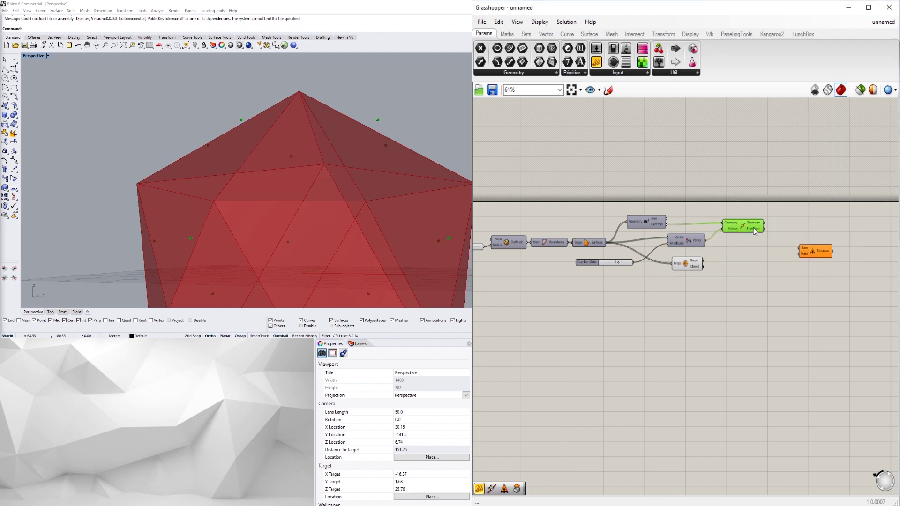
pyautogui.moveTo(763, 228); pyautogui.dragTo(804, 254)
# Step: Connect the Boundary Surfaces output to the Base input of the Extrude Point component
pyautogui.moveTo(561, 234); pyautogui.dragTo(614, 228, button='right')
pyautogui.click(642, 238)
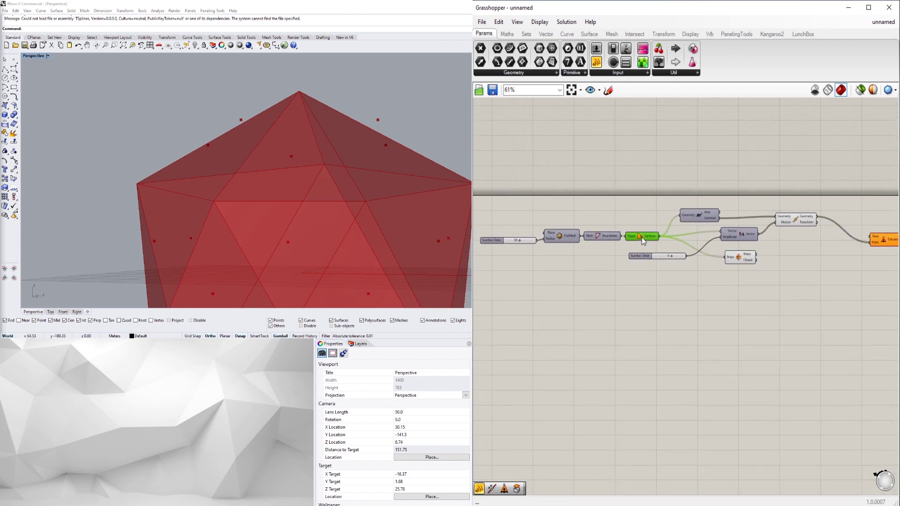
pyautogui.moveTo(716, 241); pyautogui.dragTo(684, 249, button='right')
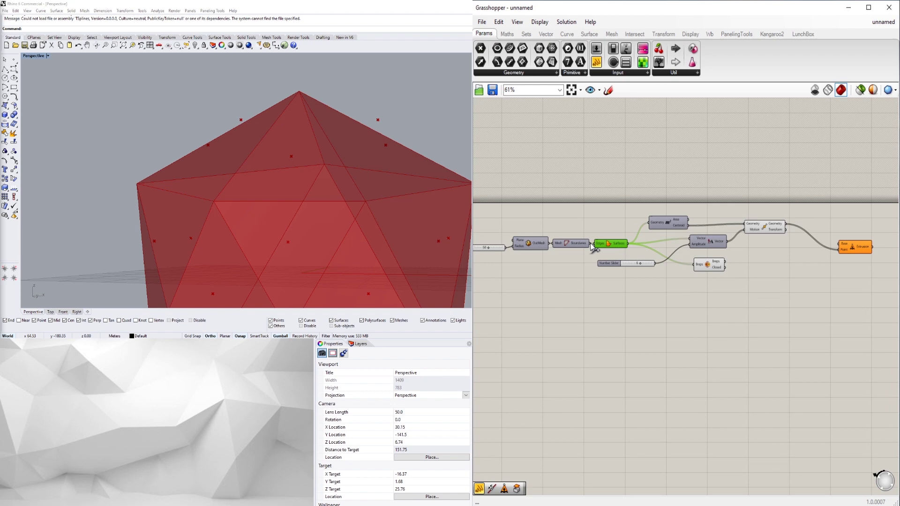
pyautogui.moveTo(627, 243); pyautogui.dragTo(840, 244)
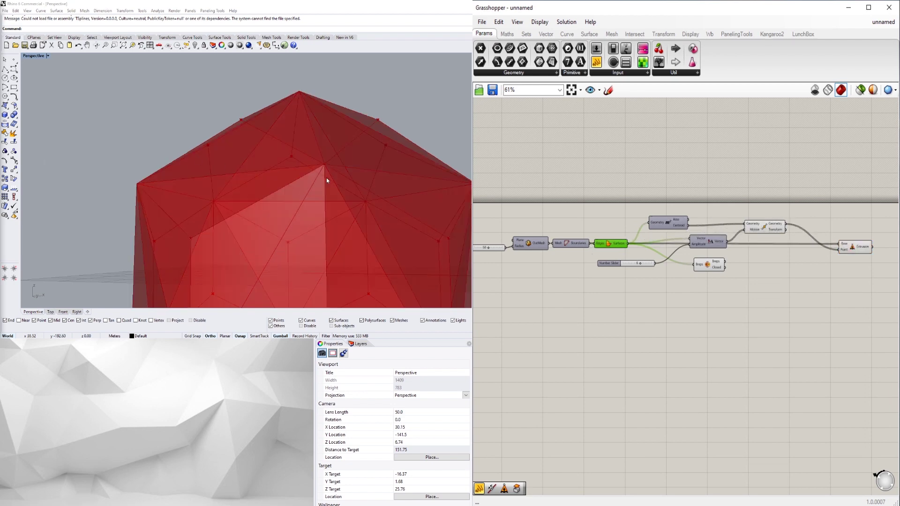
pyautogui.moveTo(327, 180); pyautogui.dragTo(287, 128, button='right')
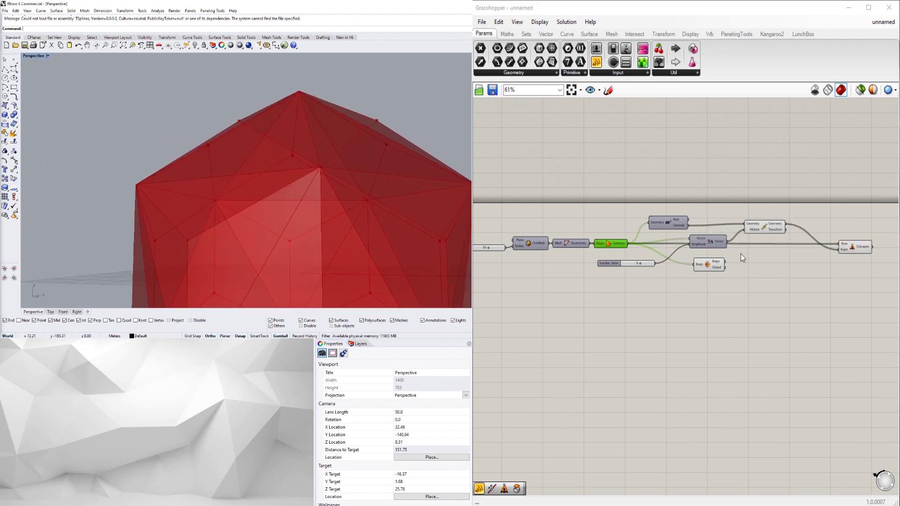
# Step: Turn off the preview of the Brep Join component
pyautogui.click(770, 227)
pyautogui.click(708, 265)
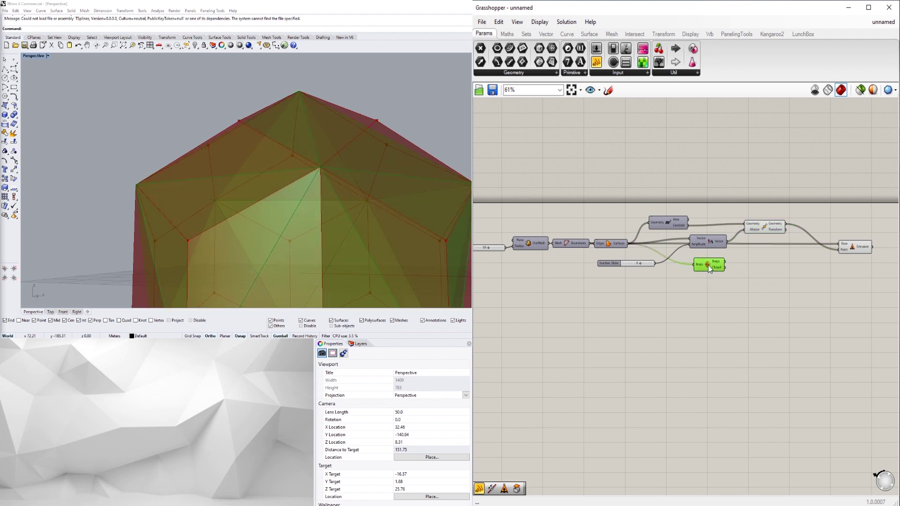
pyautogui.scroll(1, 708, 265)
pyautogui.middleClick(709, 267)
pyautogui.click(736, 234)
pyautogui.moveTo(286, 211); pyautogui.dragTo(220, 220, button='right')
# Step: Examine how the moved centroids and face surfaces drive the point extrusions, inspecting the pyramids from several angles
pyautogui.moveTo(833, 257); pyautogui.dragTo(686, 275, button='right')
pyautogui.scroll(-2, 704, 271)
pyautogui.click(672, 250)
pyautogui.scroll(4, 604, 255)
pyautogui.scroll(-1, 603, 289)
pyautogui.moveTo(604, 290); pyautogui.dragTo(627, 288, button='right')
pyautogui.moveTo(546, 265); pyautogui.dragTo(839, 271)
pyautogui.moveTo(295, 125); pyautogui.dragTo(269, 116, button='right')
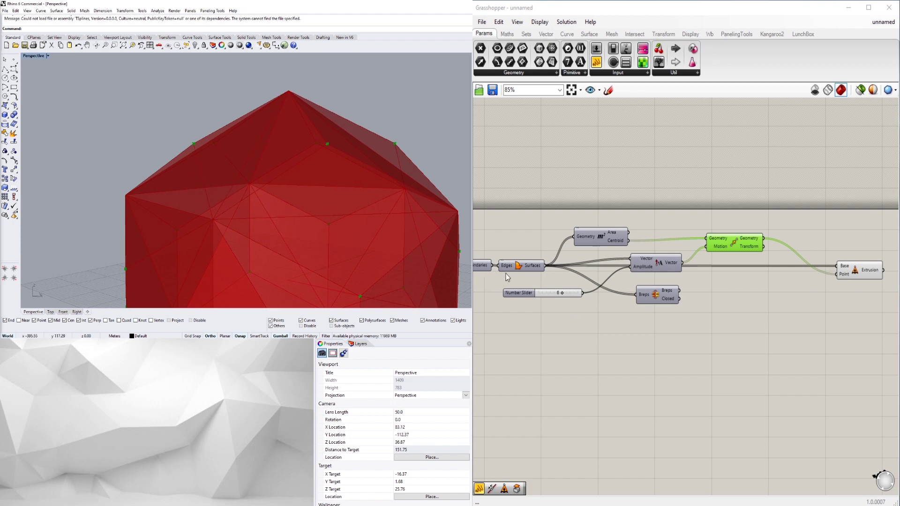
pyautogui.moveTo(506, 273); pyautogui.dragTo(532, 278, button='right')
pyautogui.moveTo(519, 272)
pyautogui.mouseDown()
pyautogui.moveTo(619, 279)
pyautogui.moveTo(852, 264)
pyautogui.moveTo(865, 271)
pyautogui.mouseUp()
pyautogui.scroll(-5, 255, 175)
pyautogui.moveTo(306, 142); pyautogui.dragTo(253, 152, button='right')
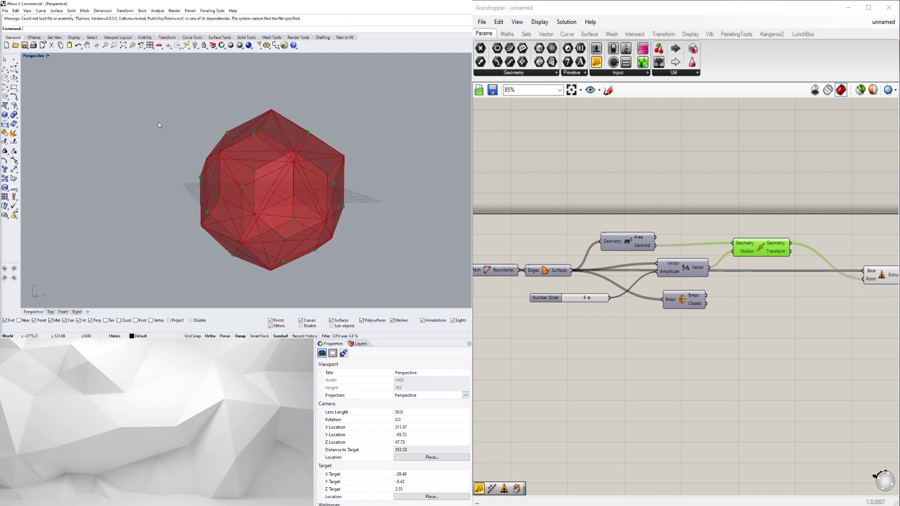
# Step: Turn off the preview of the Move component
pyautogui.middleClick(764, 241)
pyautogui.click(788, 214)
pyautogui.moveTo(302, 186); pyautogui.dragTo(214, 165, button='right')
# Step: Try an amplitude of 10 on the number slider and inspect the resulting pyramids
pyautogui.scroll(4, 588, 305)
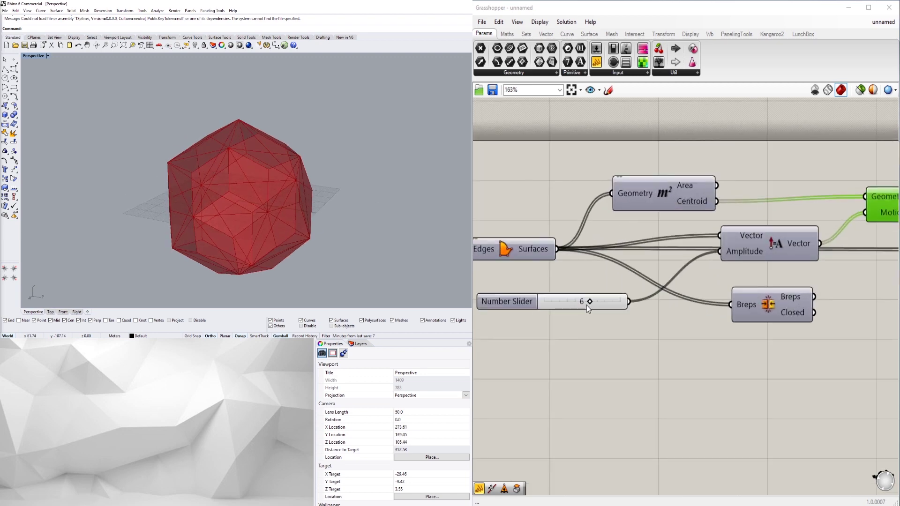
pyautogui.moveTo(591, 303); pyautogui.dragTo(623, 294)
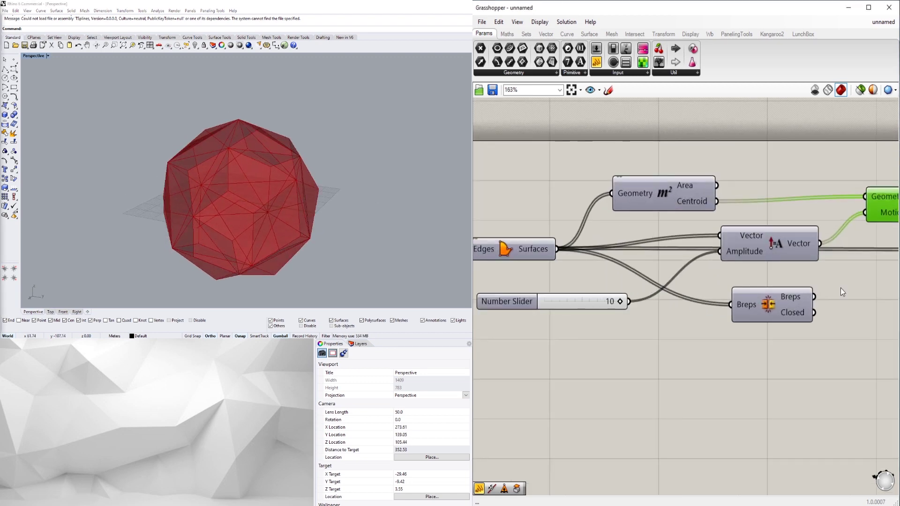
pyautogui.moveTo(262, 206); pyautogui.dragTo(263, 169, button='right')
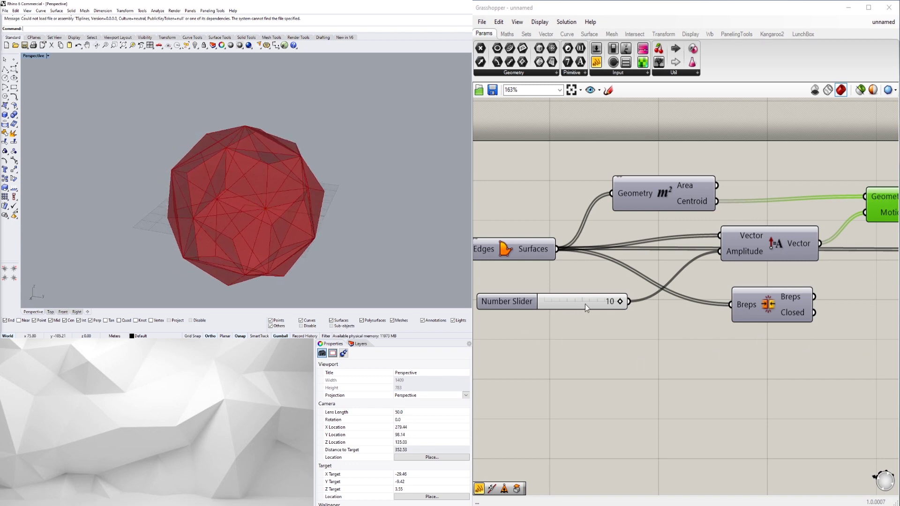
# Step: Set the number slider that drives the Amplitude input to 5
pyautogui.moveTo(619, 302); pyautogui.dragTo(581, 302)
pyautogui.click(718, 383)
pyautogui.moveTo(718, 384); pyautogui.dragTo(687, 378, button='right')
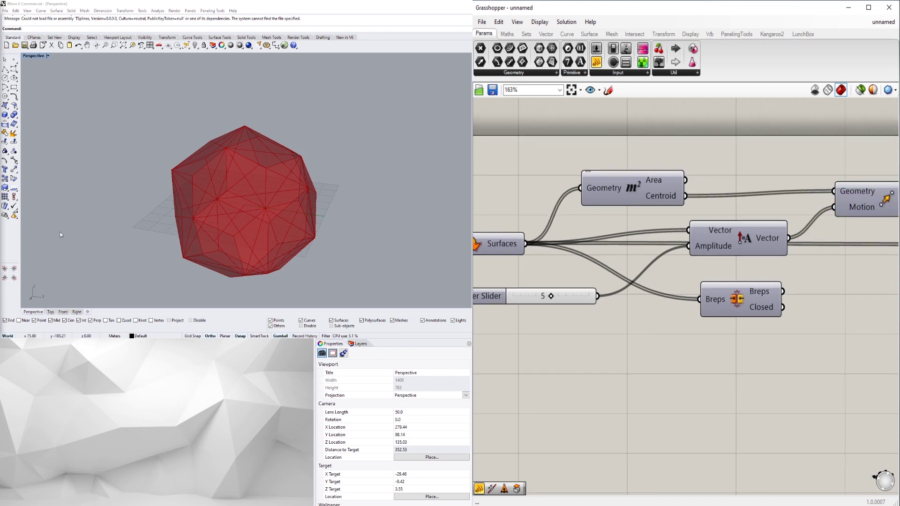
pyautogui.moveTo(255, 222)
pyautogui.mouseDown(button='right')
pyautogui.moveTo(320, 170)
pyautogui.moveTo(371, 180)
pyautogui.moveTo(267, 220)
pyautogui.mouseUp(button='right')
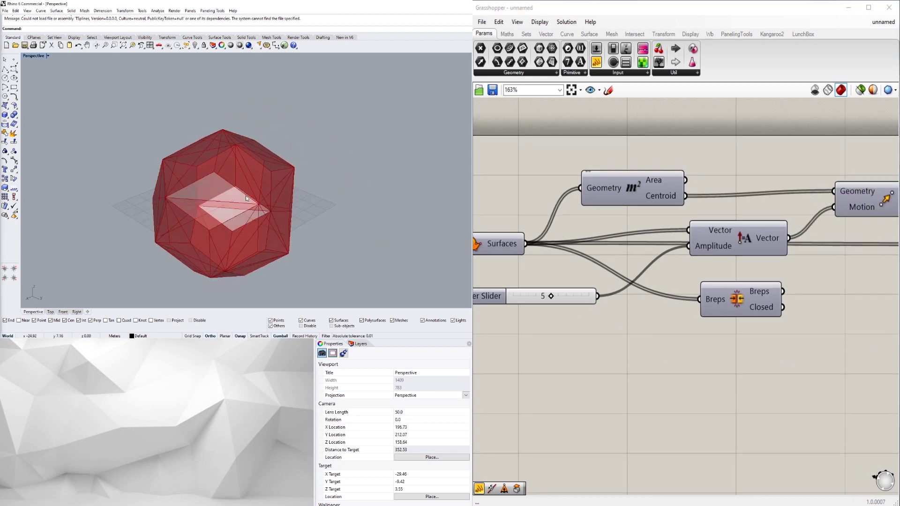
# Step: Add a Brep Join component after the Extrude Point component and connect the Extrusion output to its Breps input
pyautogui.scroll(-3, 856, 240)
pyautogui.moveTo(857, 242); pyautogui.dragTo(635, 299, button='right')
pyautogui.click(779, 304)
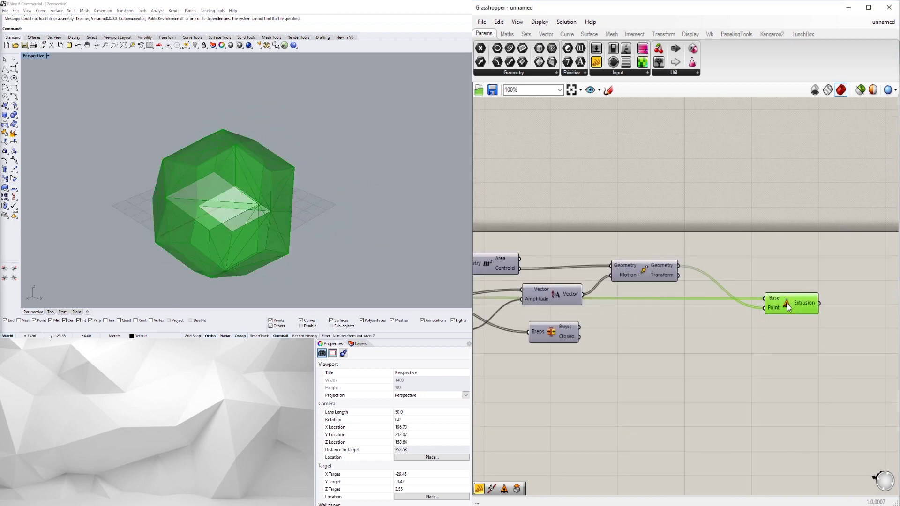
pyautogui.doubleClick(814, 303)
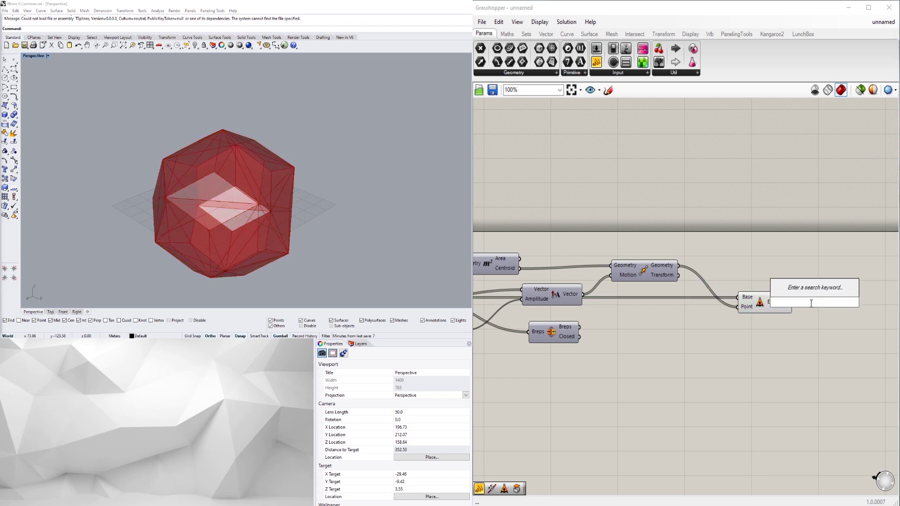
pyautogui.write('join')
pyautogui.click(793, 269)
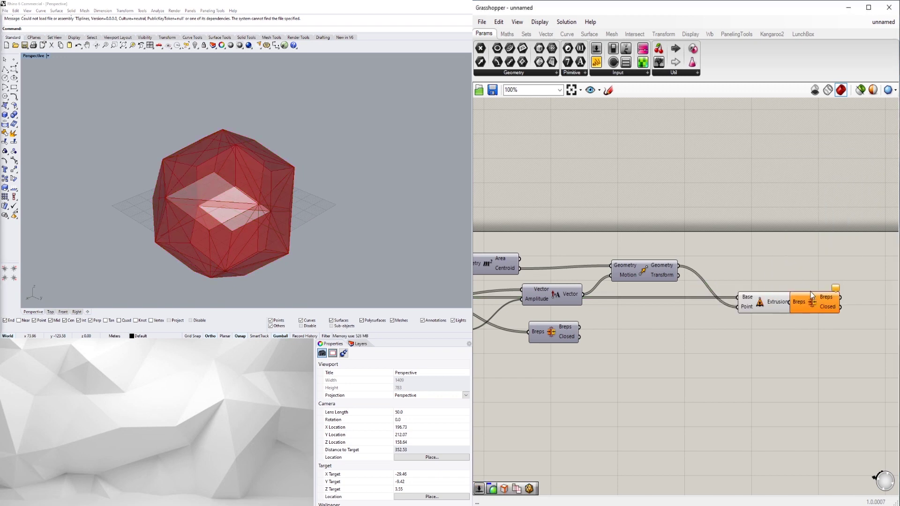
pyautogui.moveTo(811, 296); pyautogui.dragTo(839, 308)
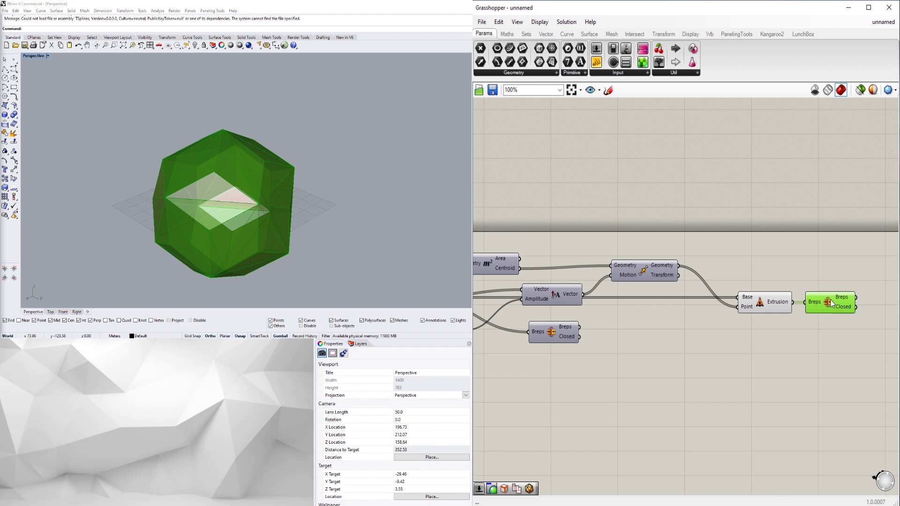
# Step: Flatten the Breps input of the new Brep Join component and check its joined output
pyautogui.rightClick(831, 301)
pyautogui.click(839, 359)
pyautogui.click(839, 355)
pyautogui.moveTo(817, 306); pyautogui.dragTo(821, 306)
pyautogui.click(841, 331)
pyautogui.moveTo(845, 298)
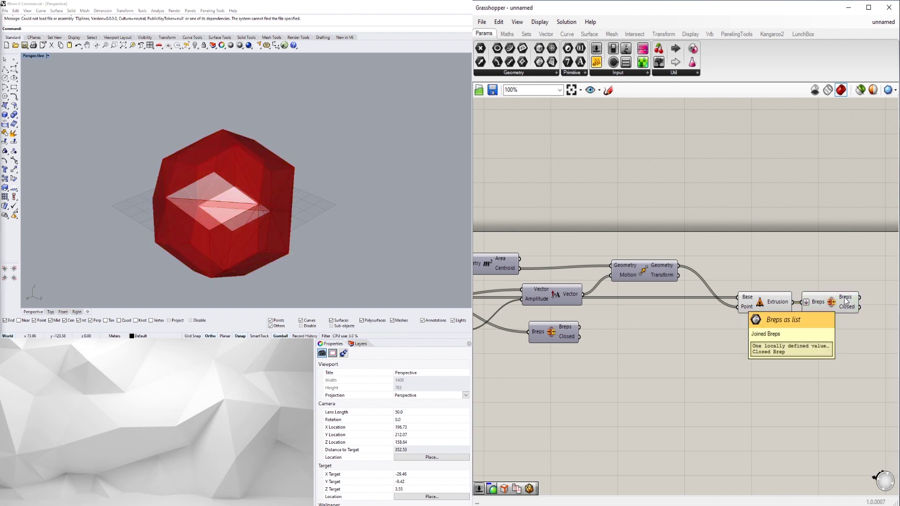
# Step: Turn off the preview of the Extrude Point component and inspect the joined solid from several angles
pyautogui.click(761, 303)
pyautogui.scroll(1, 761, 303)
pyautogui.middleClick(761, 302)
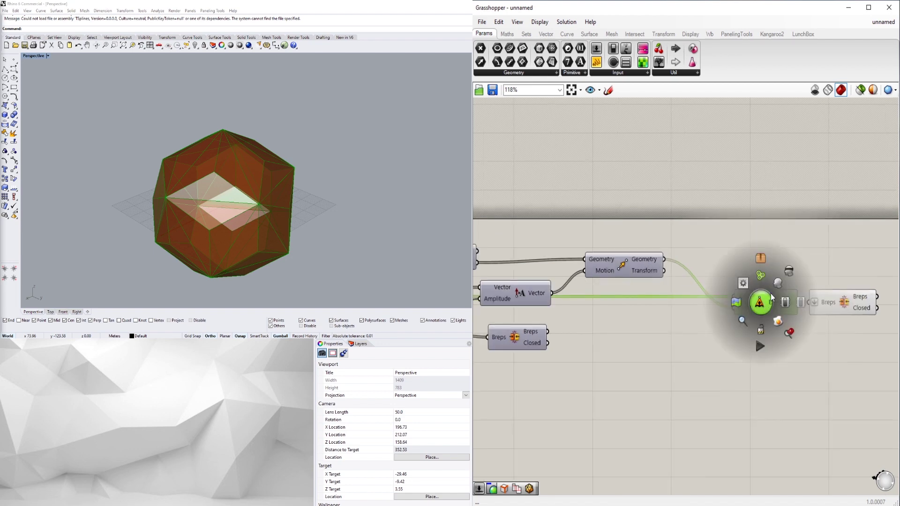
pyautogui.click(788, 275)
pyautogui.moveTo(261, 177)
pyautogui.mouseDown(button='right')
pyautogui.moveTo(241, 159)
pyautogui.moveTo(251, 171)
pyautogui.moveTo(211, 180)
pyautogui.moveTo(268, 167)
pyautogui.moveTo(251, 191)
pyautogui.moveTo(306, 192)
pyautogui.moveTo(262, 173)
pyautogui.moveTo(254, 189)
pyautogui.mouseUp(button='right')
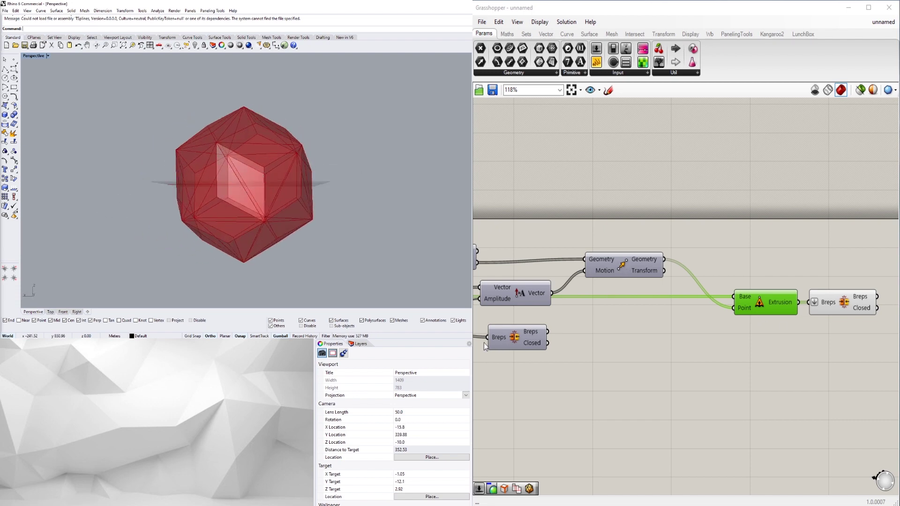
pyautogui.click(490, 367)
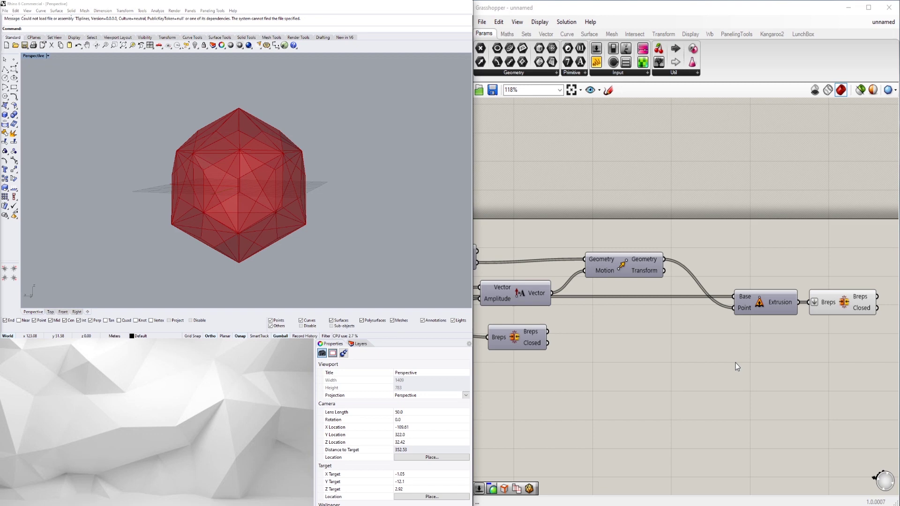
pyautogui.moveTo(224, 165); pyautogui.dragTo(249, 163, button='right')
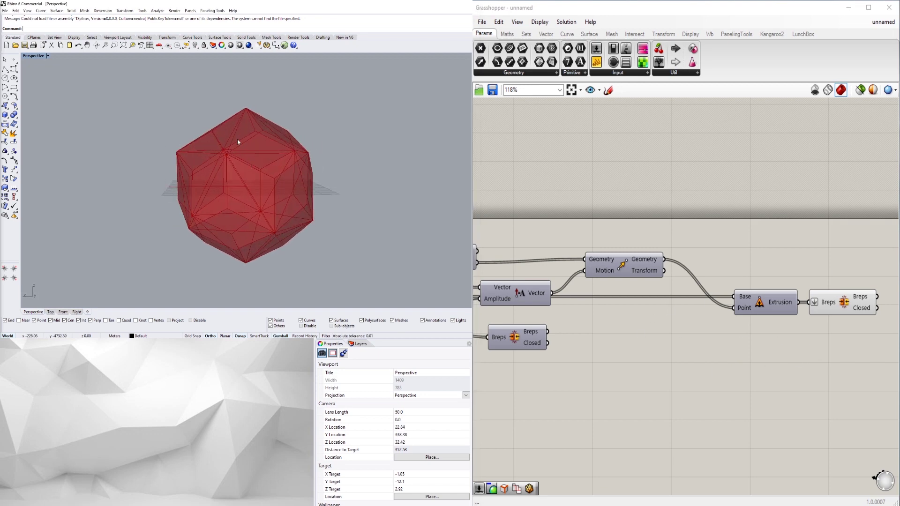
pyautogui.moveTo(311, 179); pyautogui.dragTo(297, 173, button='right')
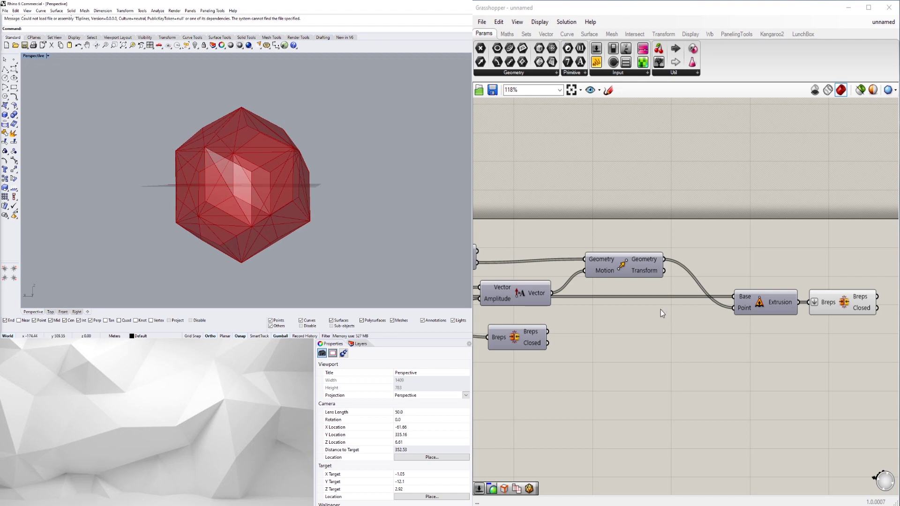
# Step: Add a Box parameter after the last Brep Join and connect the Breps output to it
pyautogui.moveTo(836, 349); pyautogui.dragTo(725, 355, button='right')
pyautogui.moveTo(722, 309); pyautogui.dragTo(733, 296)
pyautogui.click(789, 345)
pyautogui.moveTo(854, 288); pyautogui.dragTo(789, 282, button='right')
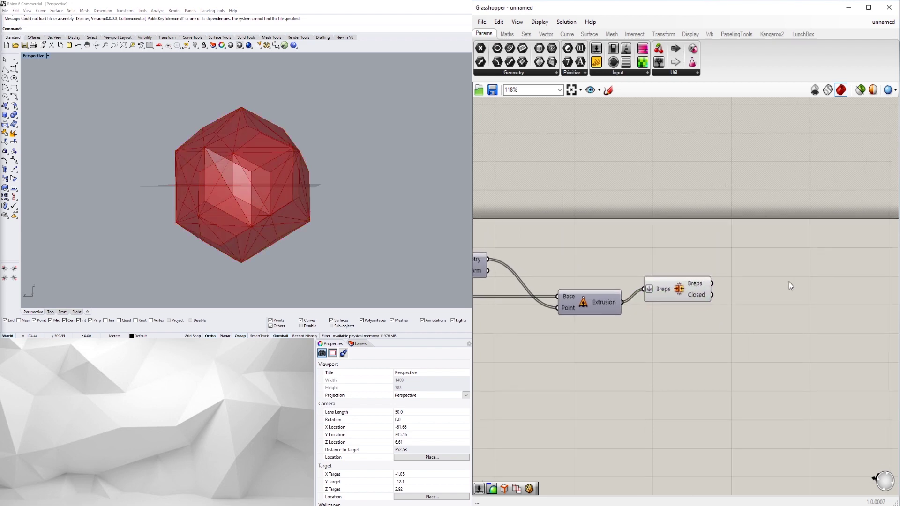
pyautogui.doubleClick(789, 283)
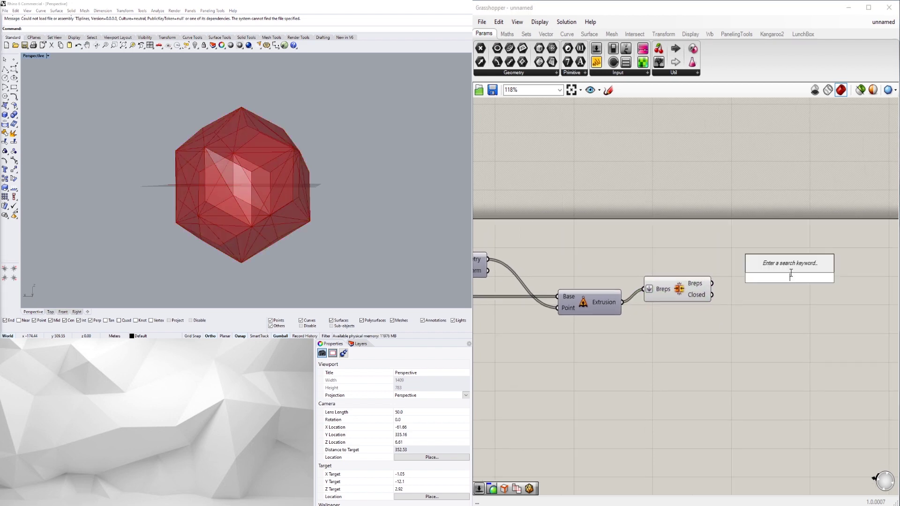
pyautogui.write('BOX')
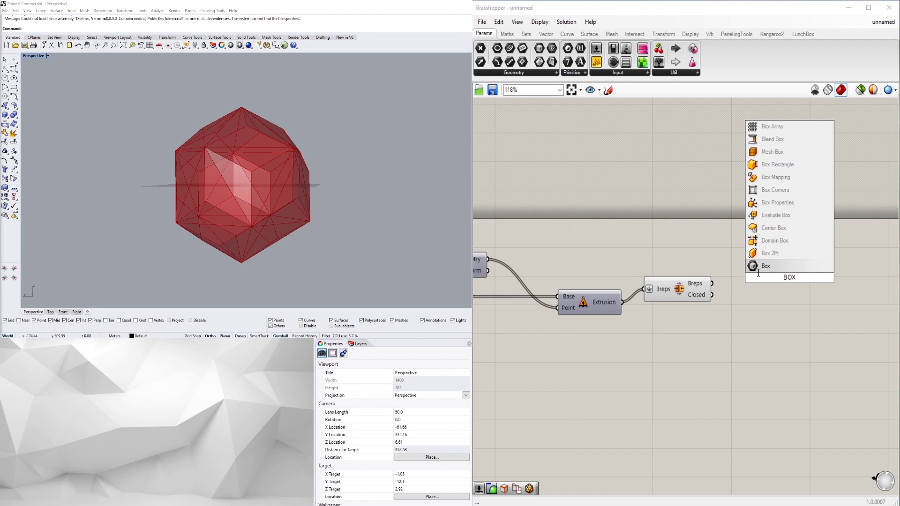
pyautogui.press('Return')
pyautogui.moveTo(711, 283); pyautogui.dragTo(783, 269)
pyautogui.click(871, 293)
pyautogui.moveTo(209, 105); pyautogui.dragTo(191, 130, button='right')
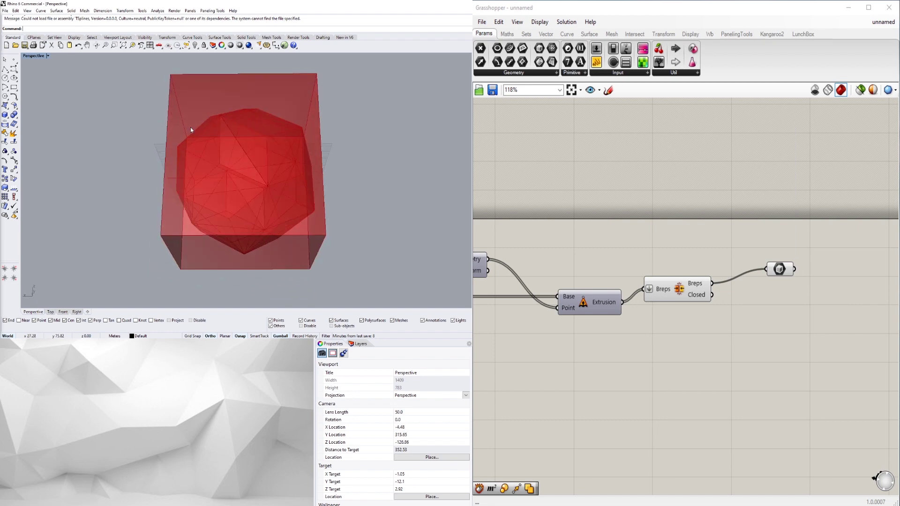
pyautogui.moveTo(277, 97); pyautogui.dragTo(267, 123, button='right')
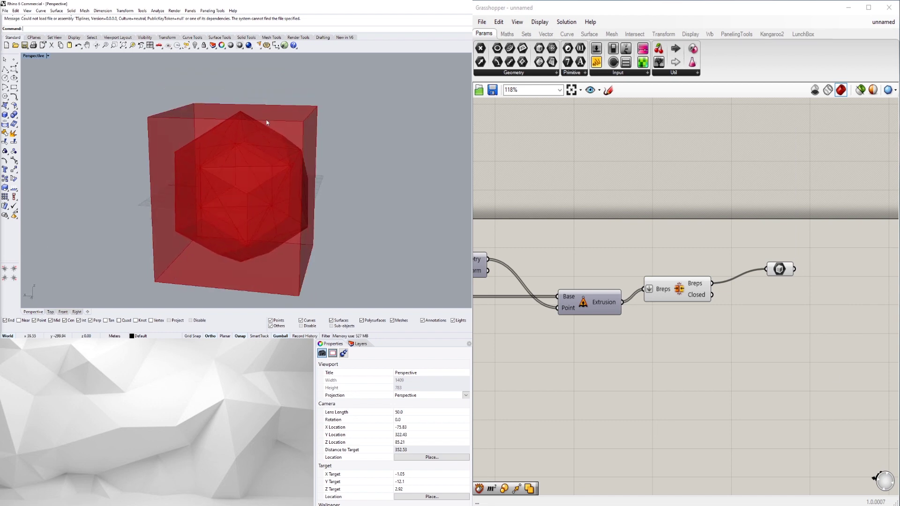
# Step: Add a Deconstruct Brep component after the Box parameter and connect the box to its Brep input
pyautogui.moveTo(778, 270); pyautogui.dragTo(749, 273)
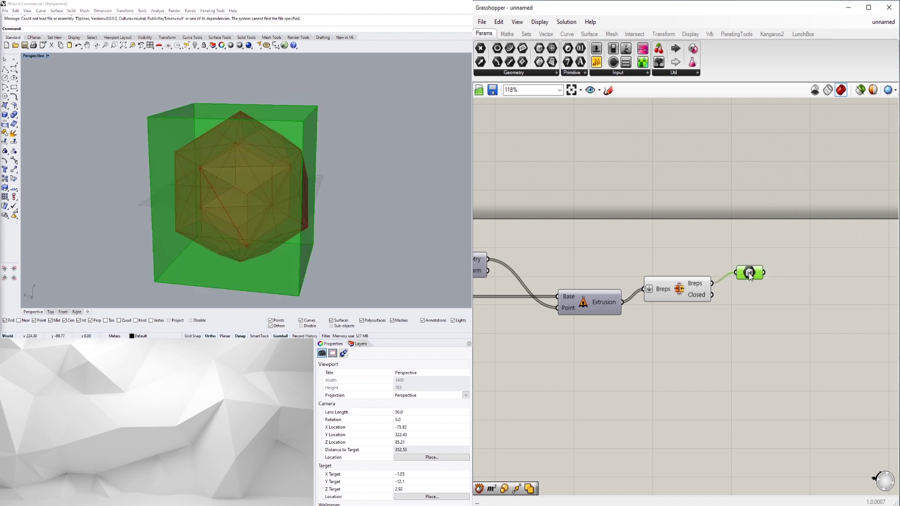
pyautogui.rightClick(749, 273)
pyautogui.click(785, 252)
pyautogui.doubleClick(794, 265)
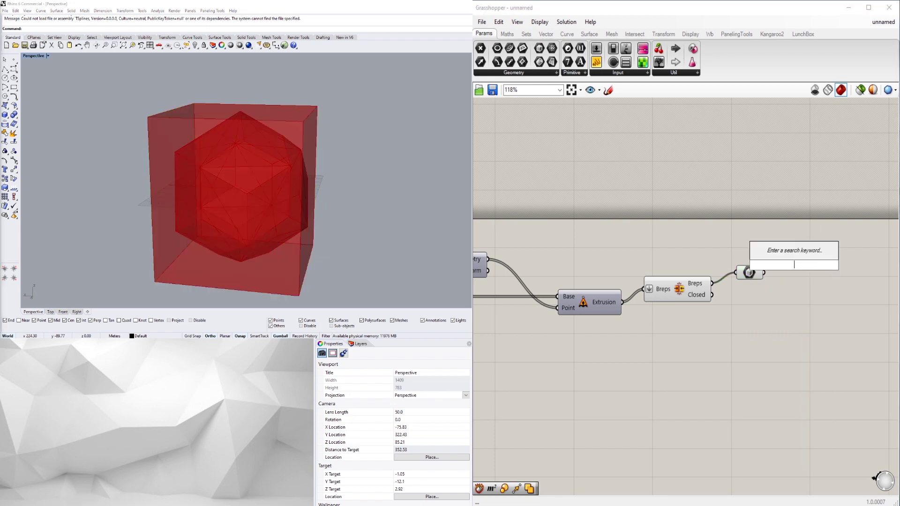
pyautogui.write('DEC')
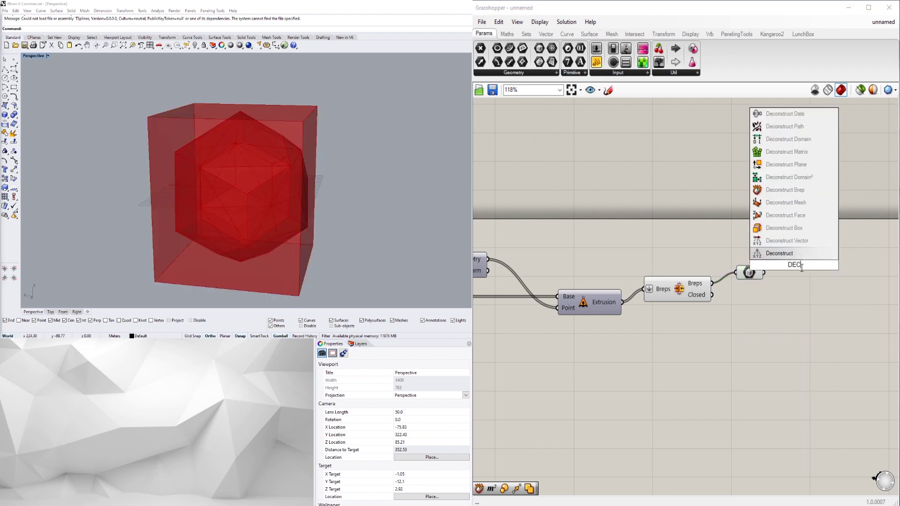
pyautogui.click(779, 190)
pyautogui.moveTo(749, 273); pyautogui.dragTo(800, 254)
pyautogui.moveTo(816, 255); pyautogui.dragTo(786, 257)
pyautogui.click(797, 235)
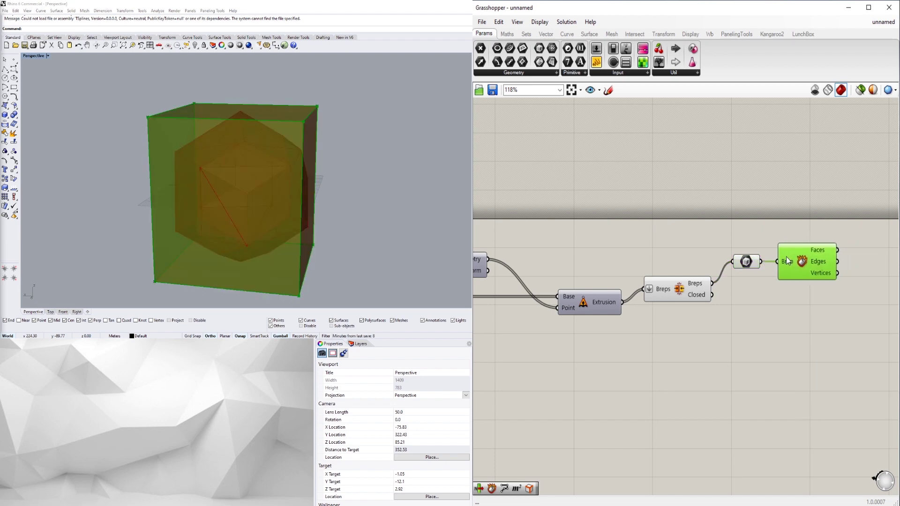
# Step: Add a List Item component beside the Deconstruct Brep component
pyautogui.click(806, 314)
pyautogui.moveTo(806, 314); pyautogui.dragTo(733, 306, button='right')
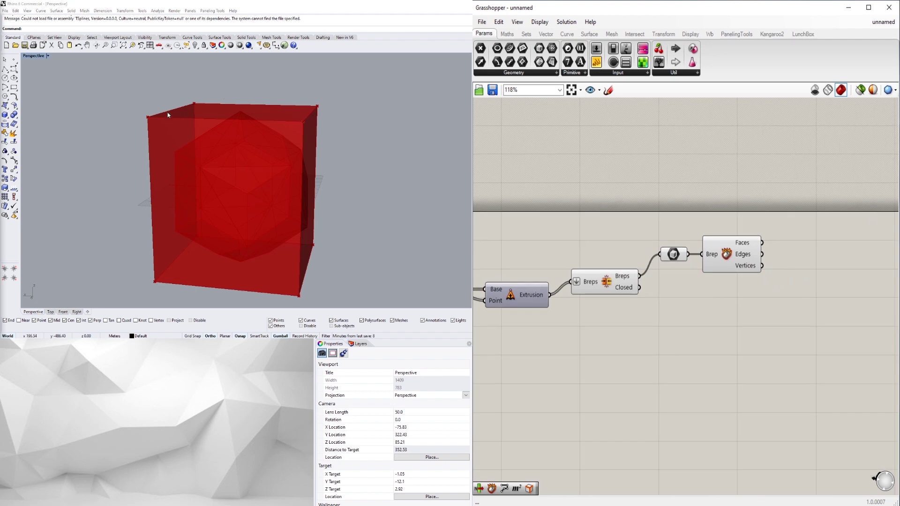
pyautogui.doubleClick(827, 252)
pyautogui.write('line')
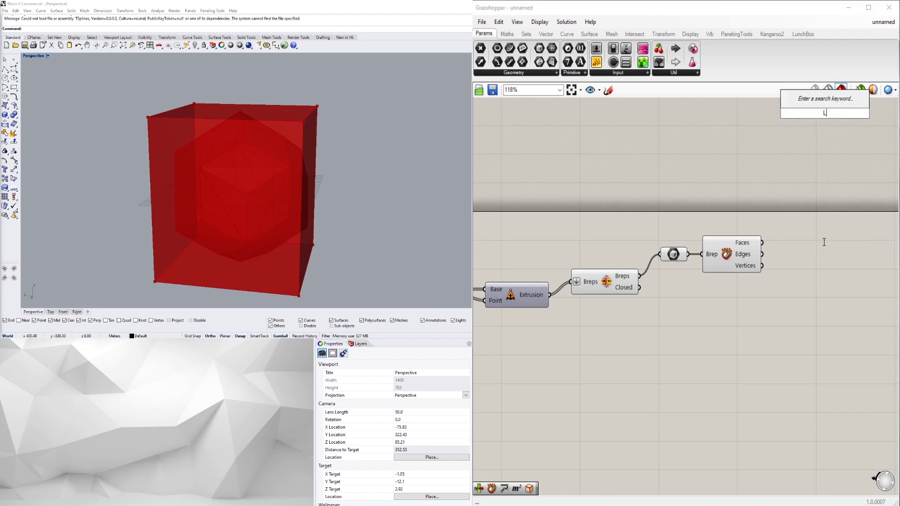
pyautogui.press('BackSpace')
pyautogui.press('BackSpace')
pyautogui.press('BackSpace')
pyautogui.press('BackSpace')
pyautogui.write('LIST')
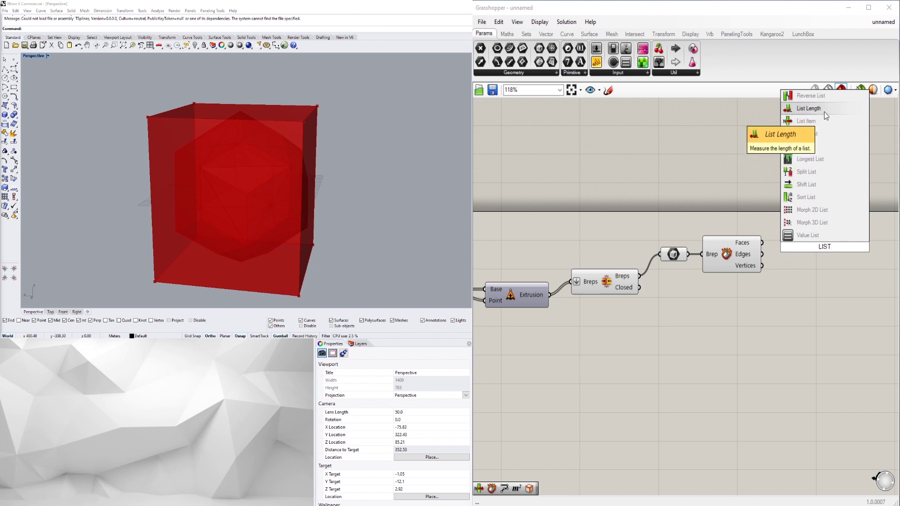
pyautogui.click(804, 122)
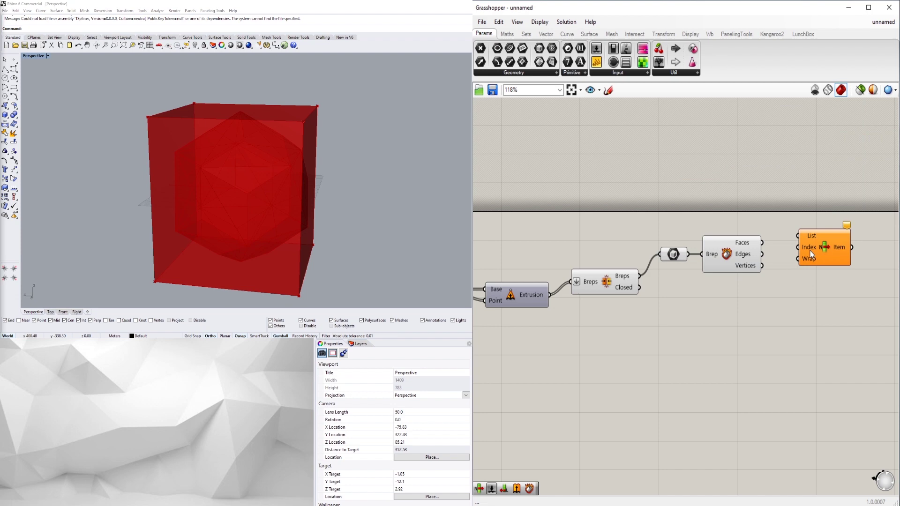
pyautogui.moveTo(811, 254); pyautogui.dragTo(828, 276)
# Step: Connect the Faces output of Deconstruct Brep to the List input of List Item
pyautogui.click(760, 240)
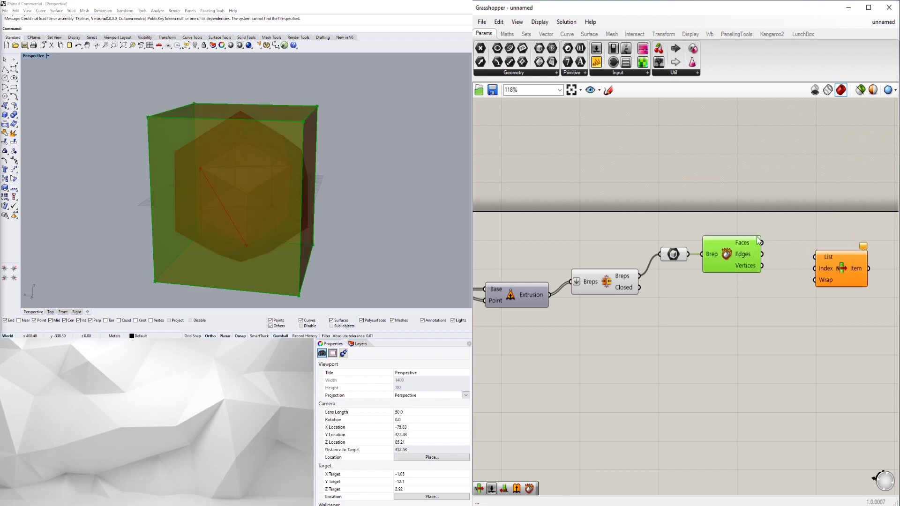
pyautogui.moveTo(759, 240); pyautogui.dragTo(845, 263)
pyautogui.moveTo(347, 178); pyautogui.dragTo(269, 165, button='right')
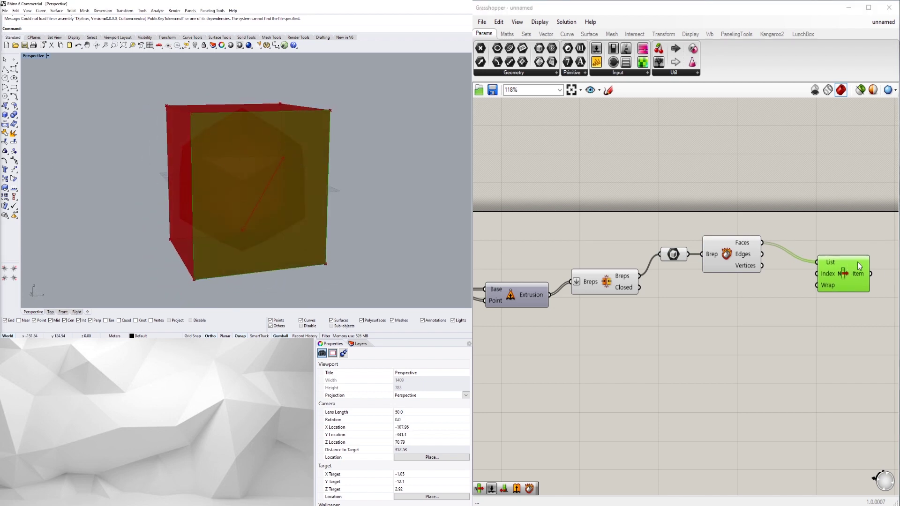
pyautogui.moveTo(859, 269); pyautogui.dragTo(846, 270)
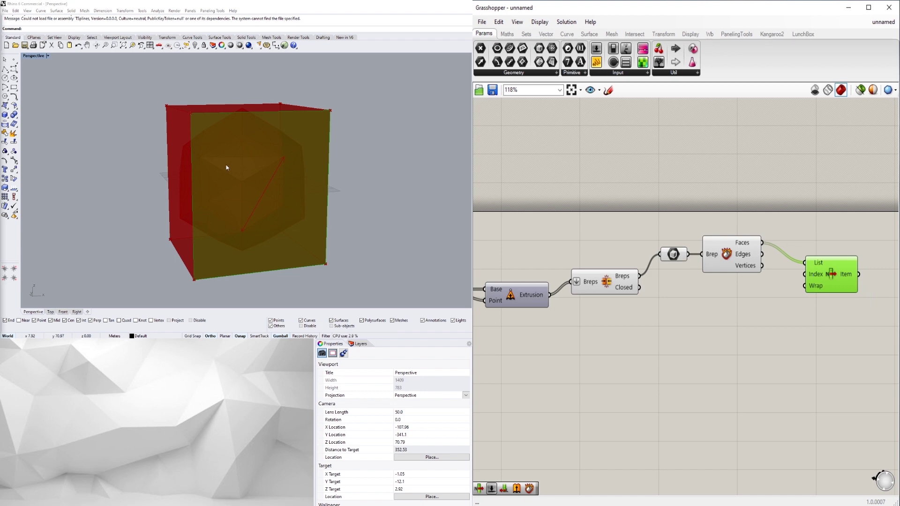
# Step: Reverse the Faces output of the Deconstruct Brep component so List Item picks the box's top face
pyautogui.rightClick(744, 245)
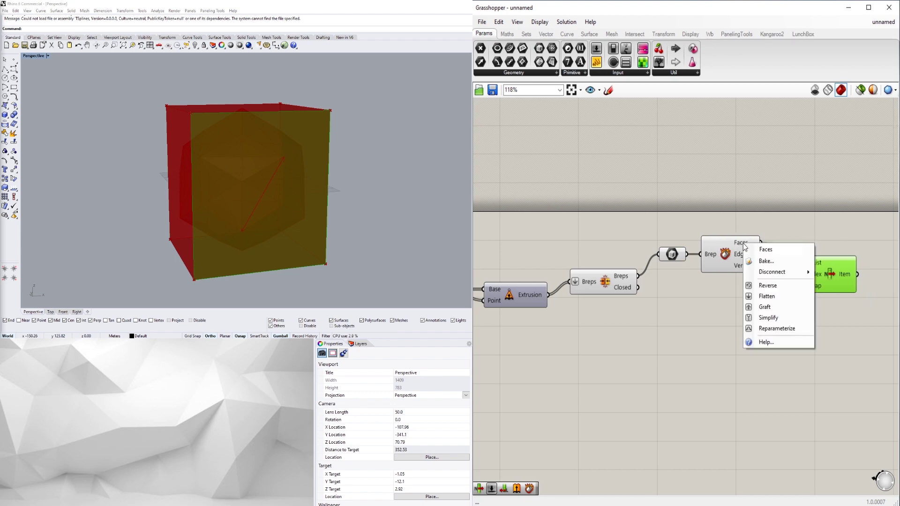
pyautogui.click(774, 289)
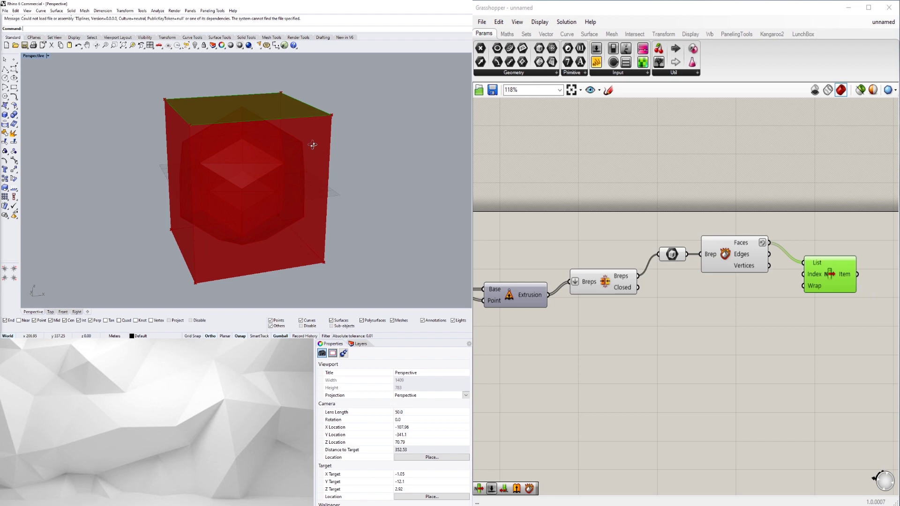
pyautogui.moveTo(311, 147); pyautogui.dragTo(317, 111, button='right')
# Step: Turn off the preview of the Box parameter and the Deconstruct Brep component
pyautogui.click(743, 271)
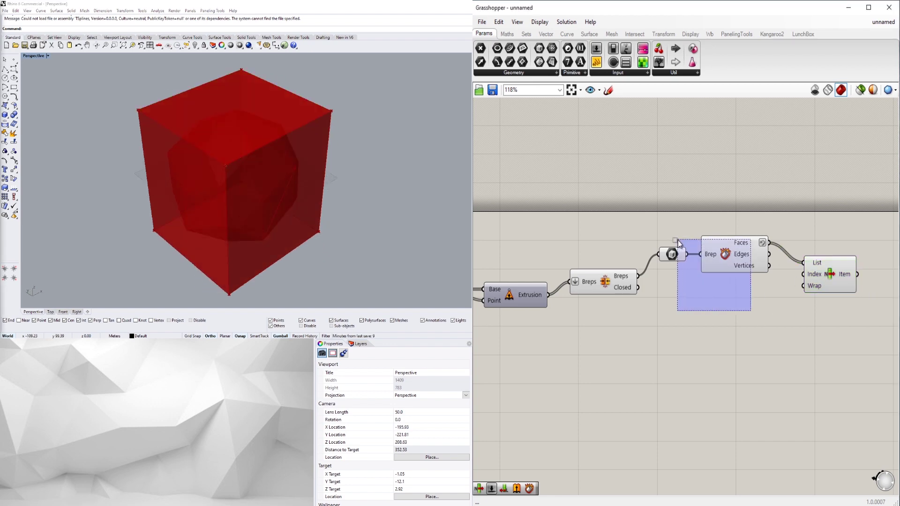
pyautogui.middleClick(680, 257)
pyautogui.click(711, 226)
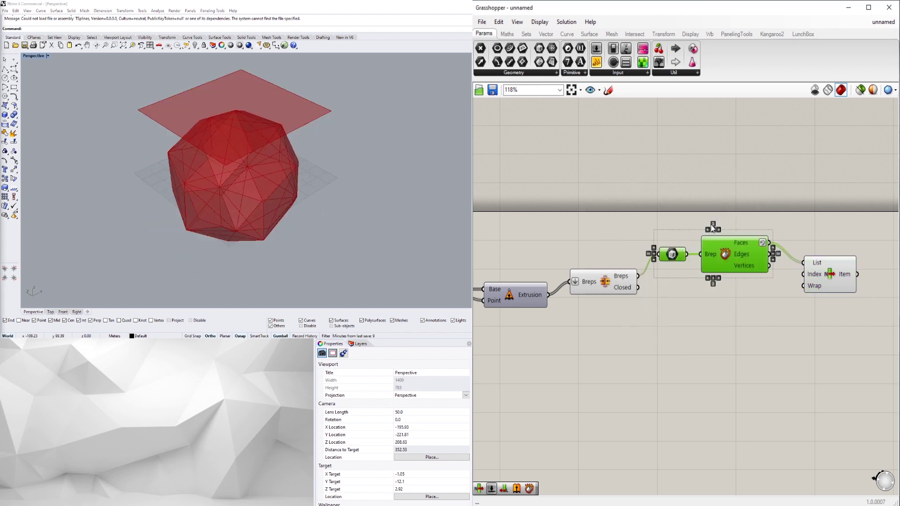
# Step: Move the Box parameter, Deconstruct Brep and List Item components together slightly lower on the canvas
pyautogui.click(828, 246)
pyautogui.moveTo(827, 245); pyautogui.dragTo(788, 247, button='right')
pyautogui.moveTo(271, 189); pyautogui.dragTo(305, 155, button='right')
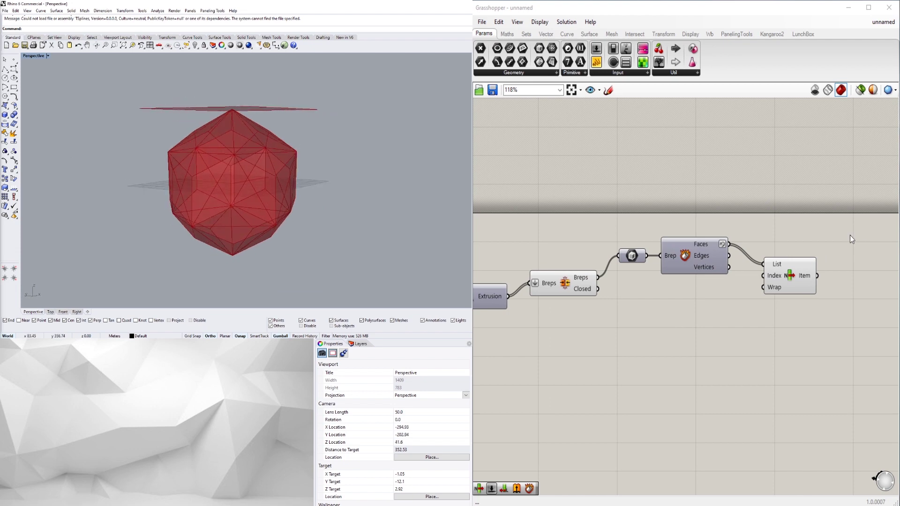
pyautogui.moveTo(850, 235); pyautogui.dragTo(810, 250, button='right')
pyautogui.click(726, 266)
pyautogui.moveTo(780, 311); pyautogui.dragTo(593, 244)
pyautogui.moveTo(650, 275); pyautogui.dragTo(653, 285)
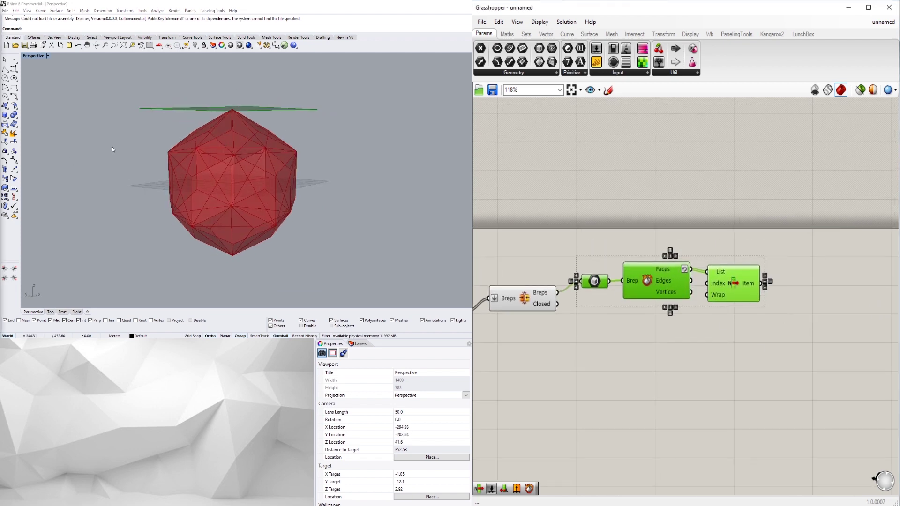
# Step: Add an Extrude component after List Item and connect List Item's Item output to its Base input
pyautogui.click(832, 294)
pyautogui.doubleClick(832, 294)
pyautogui.write('EXTR')
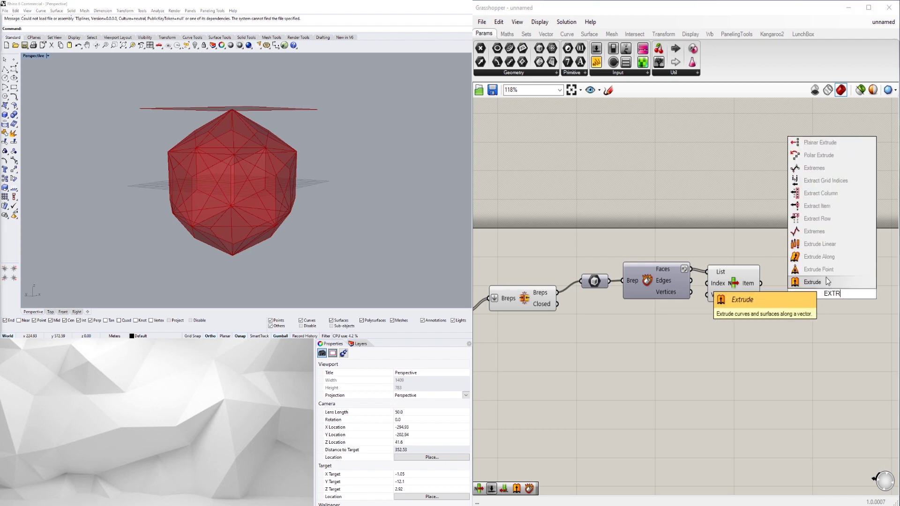
pyautogui.click(826, 275)
pyautogui.click(738, 285)
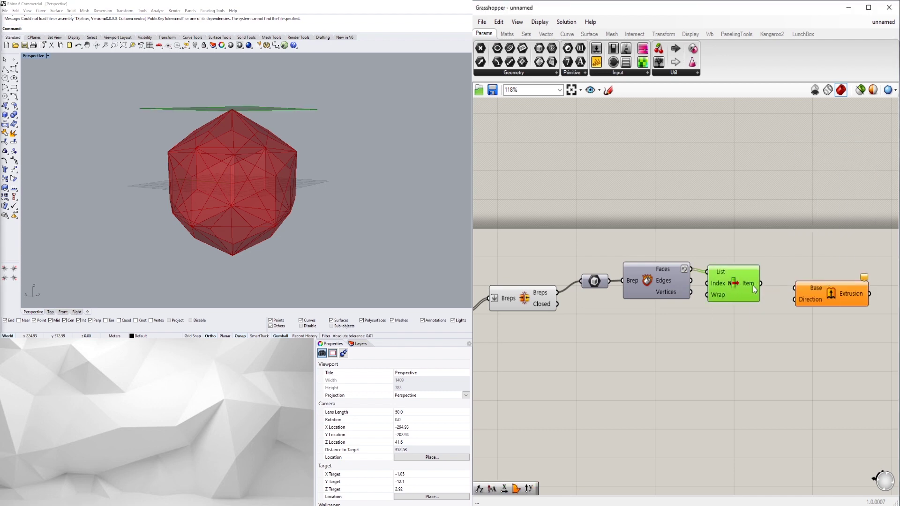
pyautogui.moveTo(760, 284); pyautogui.dragTo(838, 307)
pyautogui.click(744, 288)
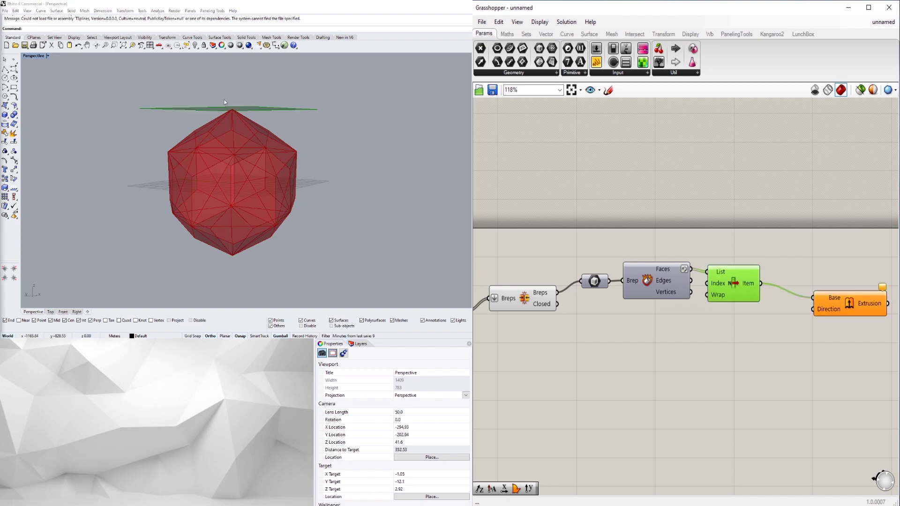
# Step: Add a Unit Z vector component and place it below List Item
pyautogui.doubleClick(767, 320)
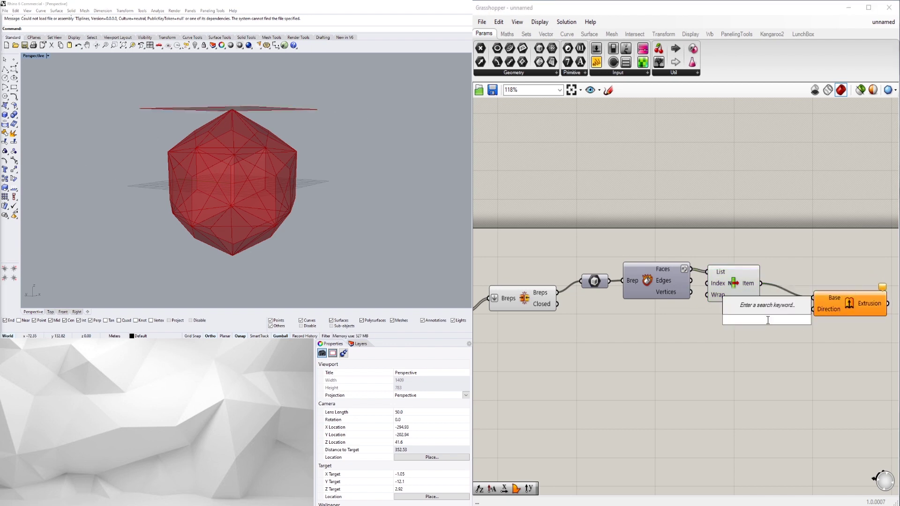
pyautogui.write('z')
pyautogui.click(759, 309)
pyautogui.moveTo(759, 319); pyautogui.dragTo(718, 326)
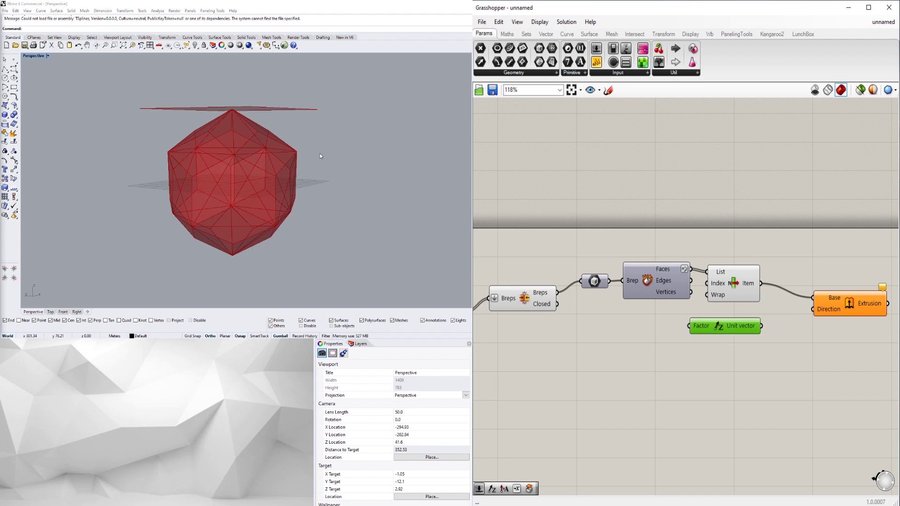
# Step: Add a Negative component beside Unit Z, with the Unit vector output connected to its Value input
pyautogui.doubleClick(775, 347)
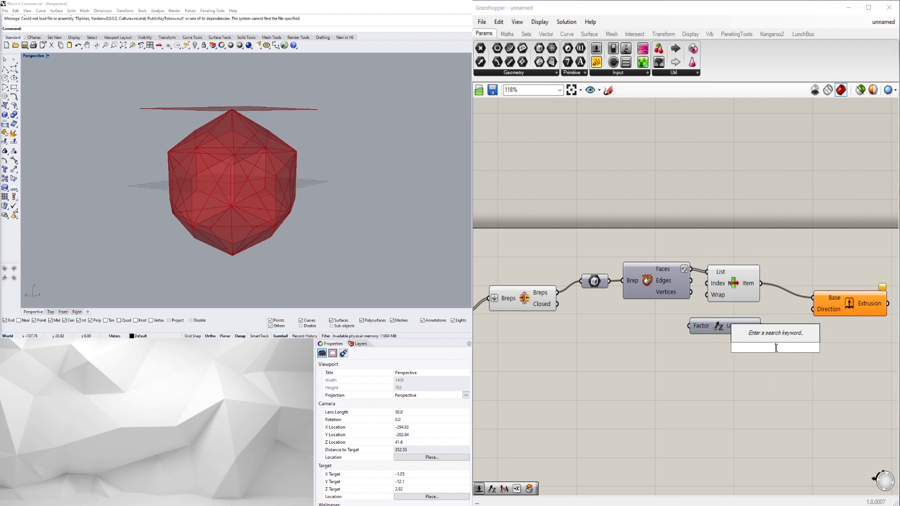
pyautogui.write('neg')
pyautogui.click(752, 338)
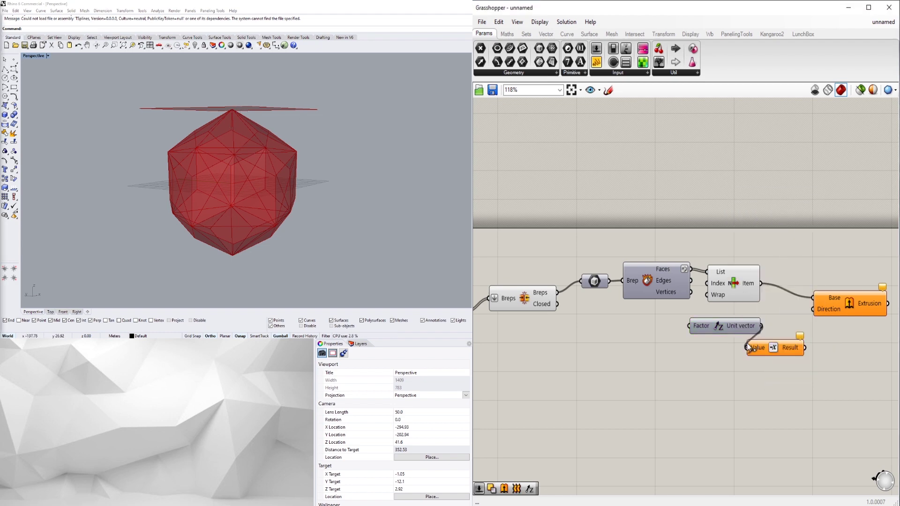
pyautogui.moveTo(758, 330); pyautogui.dragTo(769, 346)
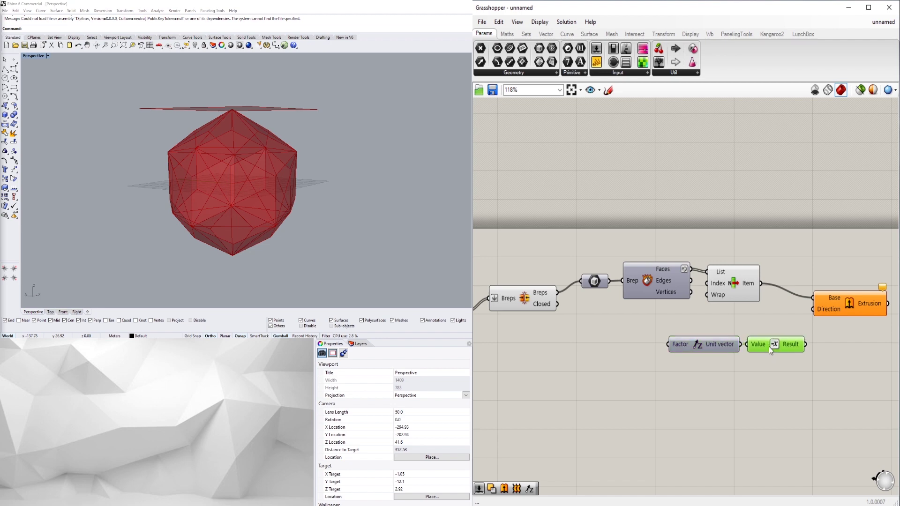
# Step: Connect the Negative component's Result to the Direction input of Extrude and reposition Extrude
pyautogui.moveTo(810, 341); pyautogui.dragTo(738, 338, button='right')
pyautogui.moveTo(787, 302); pyautogui.dragTo(752, 315)
pyautogui.click(781, 359)
pyautogui.moveTo(516, 347); pyautogui.dragTo(623, 326, button='right')
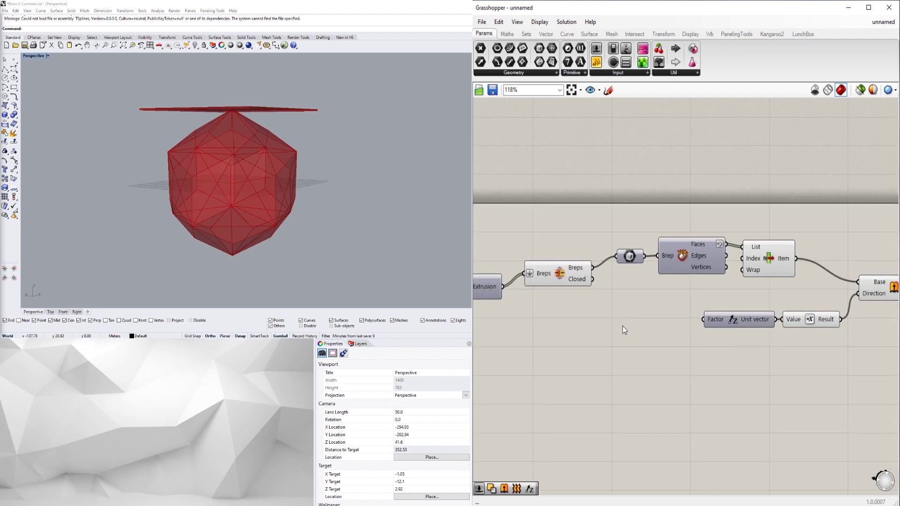
# Step: Add a number slider set to 20 and connect it to the Factor input of Unit Z
pyautogui.doubleClick(598, 328)
pyautogui.write('20')
pyautogui.press('Return')
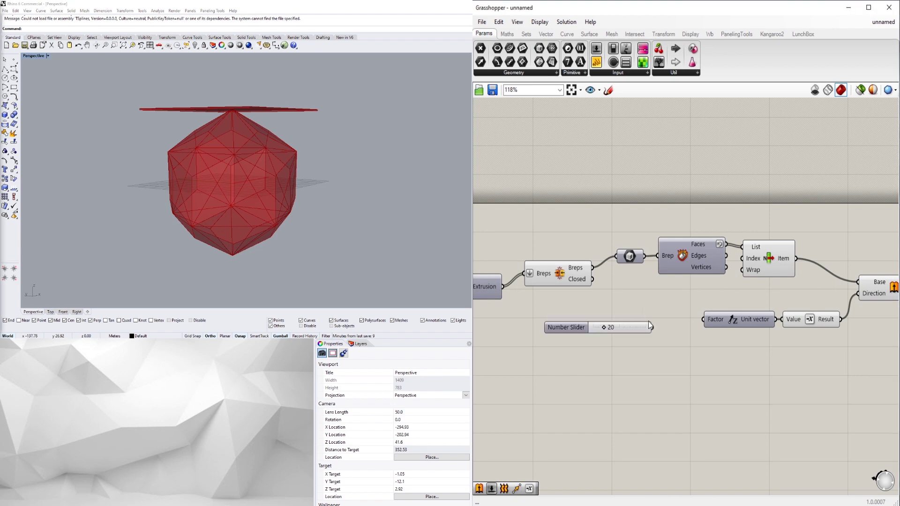
pyautogui.moveTo(652, 327); pyautogui.dragTo(703, 320)
pyautogui.moveTo(775, 350); pyautogui.dragTo(653, 357, button='right')
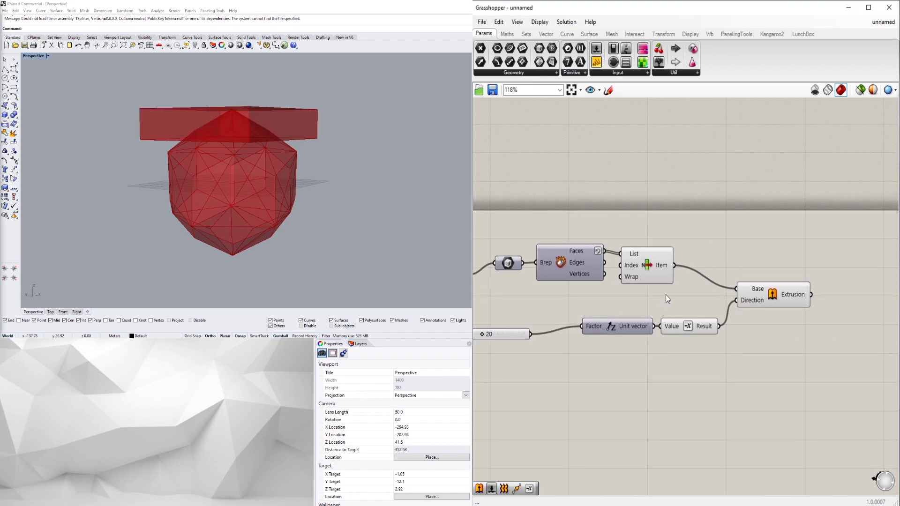
# Step: Turn off the preview of List Item and tidy the positions of Unit Z, Negative, Extrude and the number slider
pyautogui.click(658, 258)
pyautogui.middleClick(657, 257)
pyautogui.moveTo(694, 361); pyautogui.dragTo(602, 313)
pyautogui.moveTo(686, 328); pyautogui.dragTo(640, 318)
pyautogui.click(690, 339)
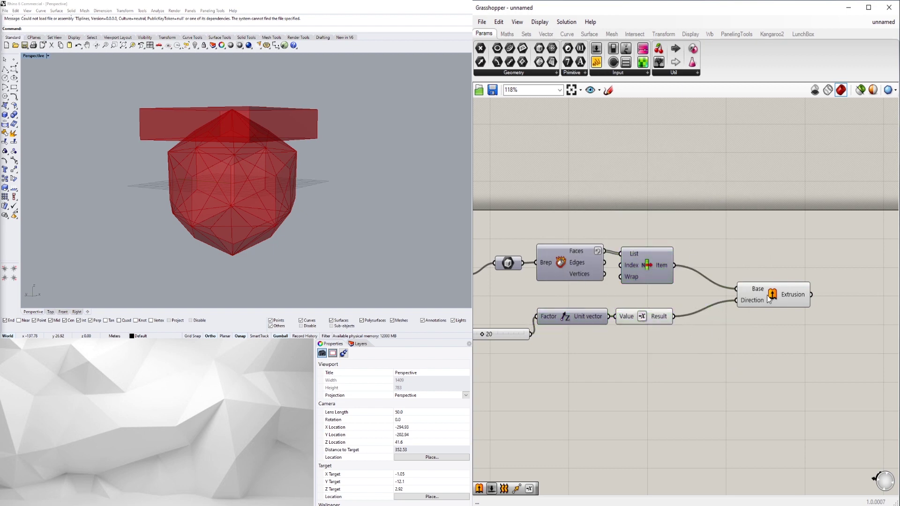
pyautogui.moveTo(772, 297); pyautogui.dragTo(744, 292)
pyautogui.click(677, 355)
pyautogui.moveTo(604, 358); pyautogui.dragTo(729, 358, button='right')
pyautogui.moveTo(570, 337); pyautogui.dragTo(562, 327)
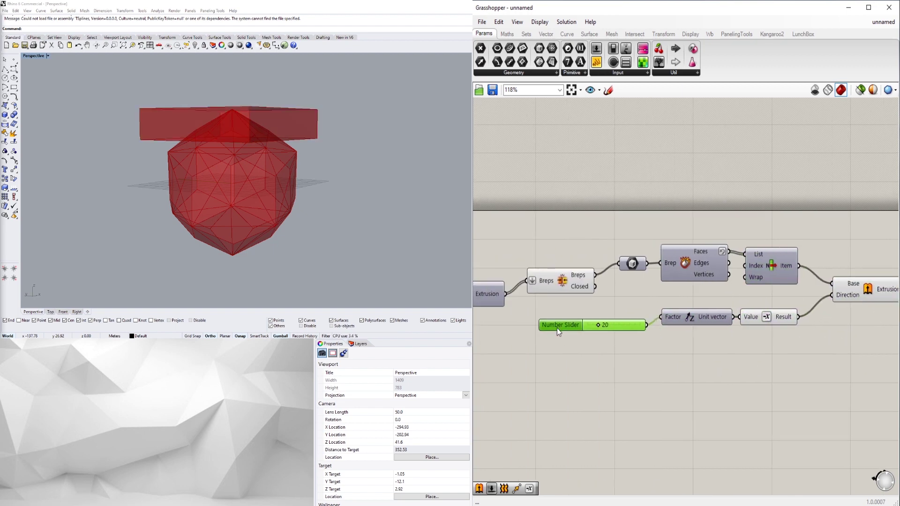
# Step: Shift all components from Brep Join through Extrude together to line up with the preceding extrude-to-point component
pyautogui.click(562, 280)
pyautogui.scroll(-2, 743, 278)
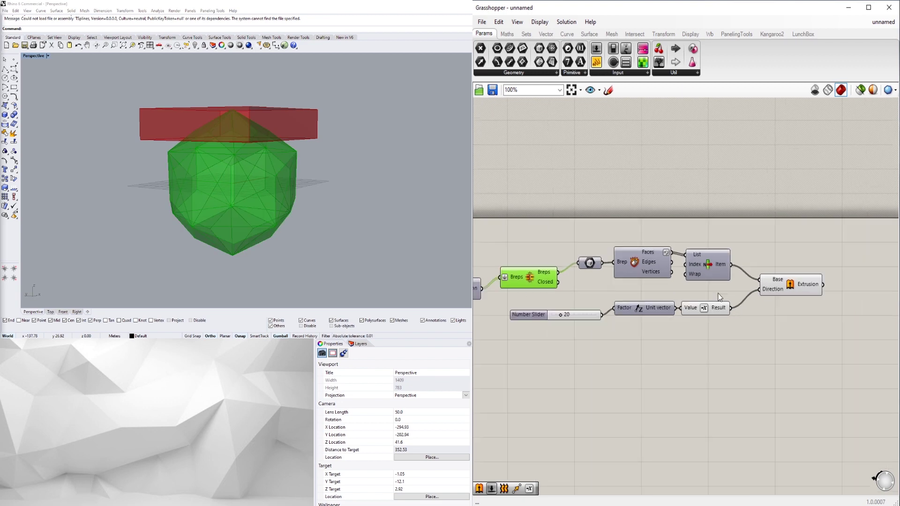
pyautogui.moveTo(804, 364); pyautogui.dragTo(607, 246)
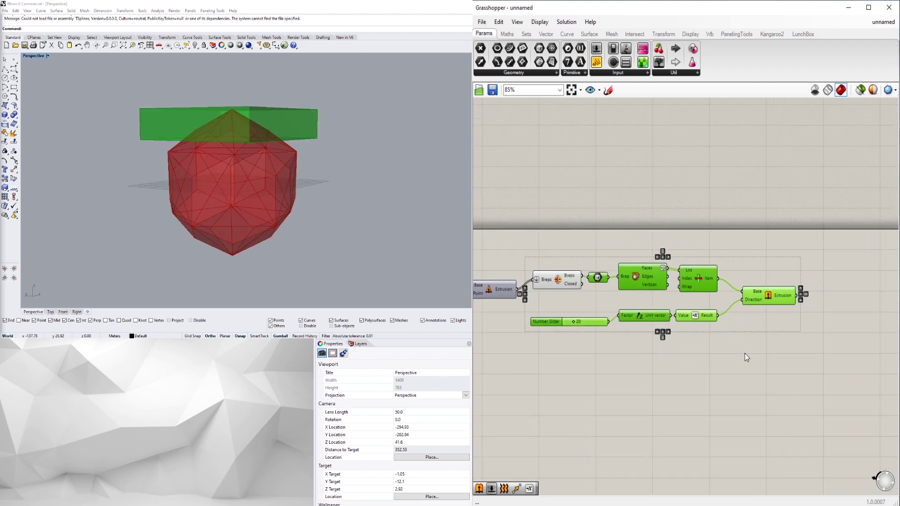
pyautogui.moveTo(798, 385); pyautogui.dragTo(531, 266)
pyautogui.moveTo(569, 289)
pyautogui.mouseDown()
pyautogui.moveTo(568, 298)
pyautogui.moveTo(561, 294)
pyautogui.mouseUp()
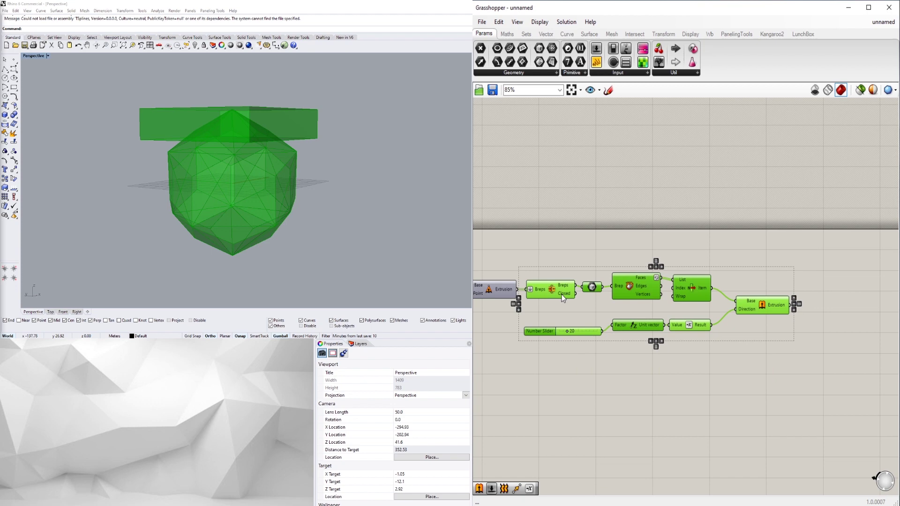
pyautogui.click(671, 370)
# Step: Add a Solid Difference component after the Extrude component
pyautogui.click(758, 309)
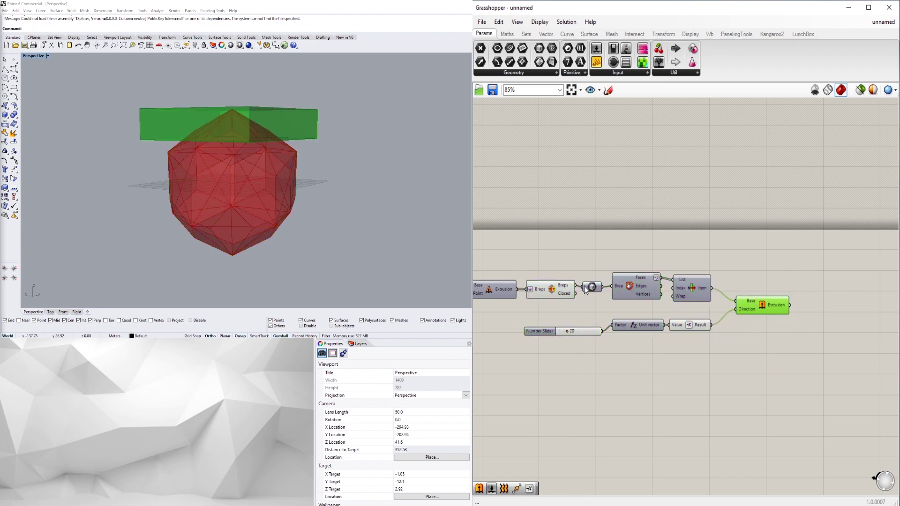
pyautogui.click(554, 291)
pyautogui.doubleClick(826, 288)
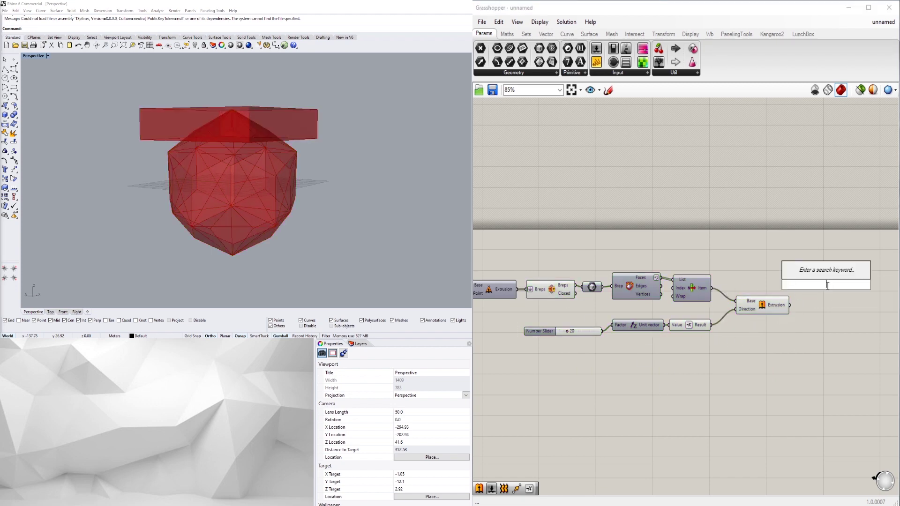
pyautogui.write('DIF')
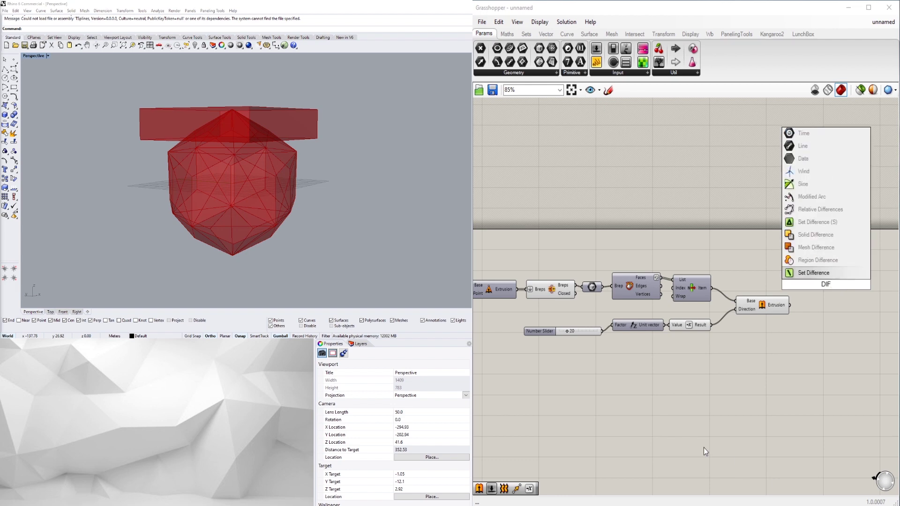
pyautogui.click(814, 235)
# Step: Connect Brep Join's Breps to Breps A and the top box's Extrusion to Breps B of Solid Difference
pyautogui.click(556, 291)
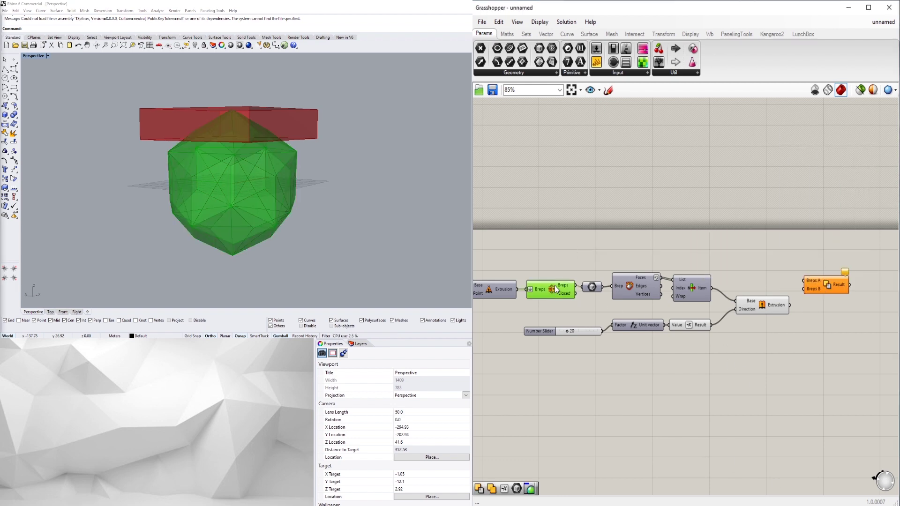
pyautogui.moveTo(575, 285); pyautogui.dragTo(837, 282)
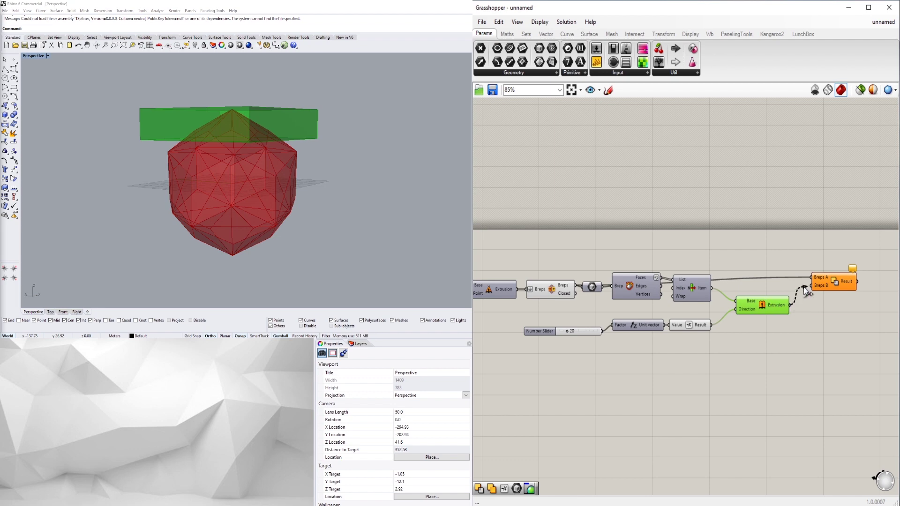
pyautogui.moveTo(806, 291); pyautogui.dragTo(811, 286)
pyautogui.click(834, 284)
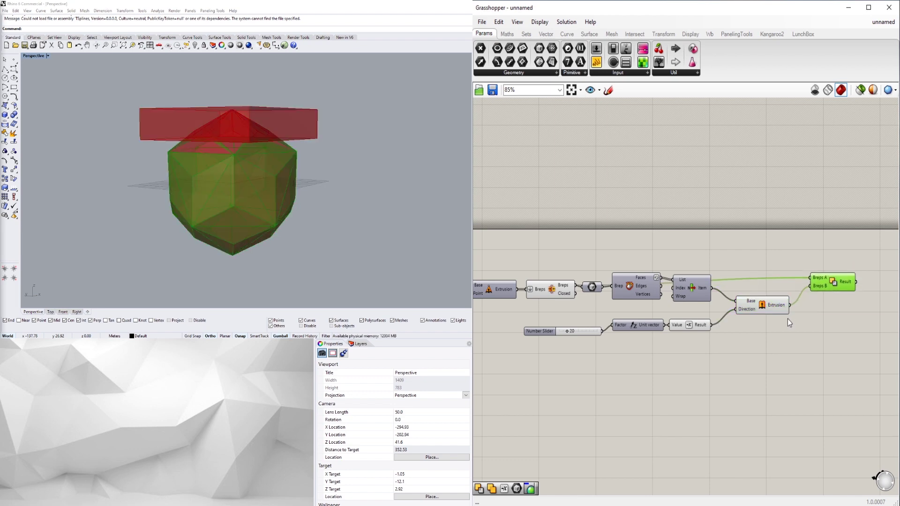
# Step: Turn off the preview of all components from Brep Join through Extrude, leaving only Solid Difference displayed
pyautogui.moveTo(792, 336); pyautogui.dragTo(546, 256)
pyautogui.middleClick(587, 259)
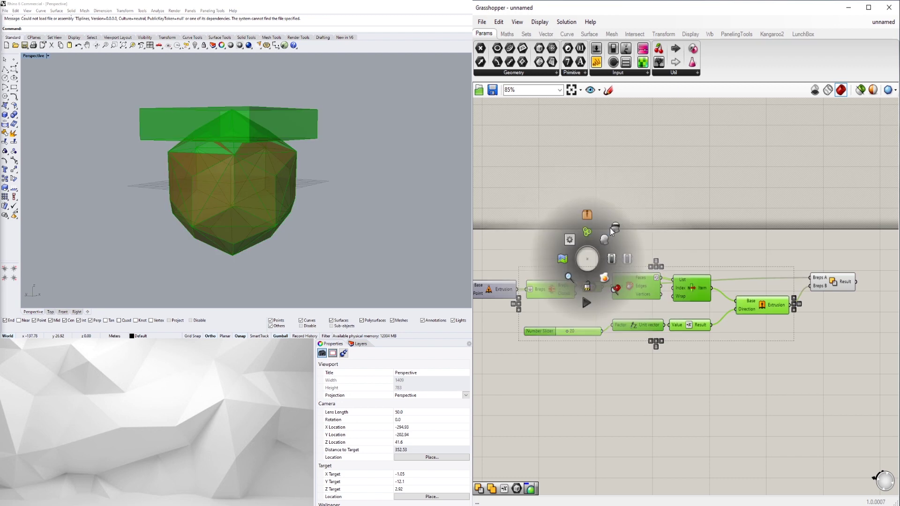
pyautogui.click(616, 228)
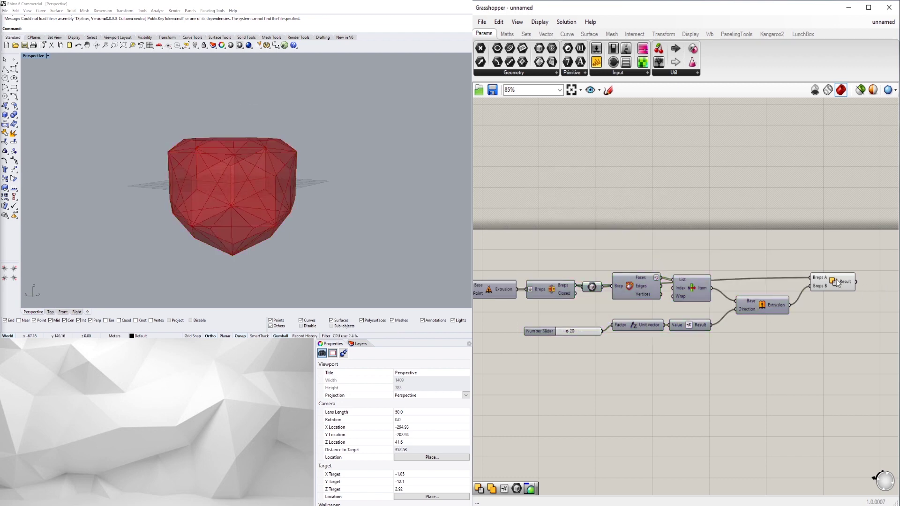
# Step: Align Solid Difference with Extrude and raise Deconstruct Brep, List Item and the Box parameter above the Breps A wire
pyautogui.moveTo(836, 280); pyautogui.dragTo(829, 288)
pyautogui.click(796, 256)
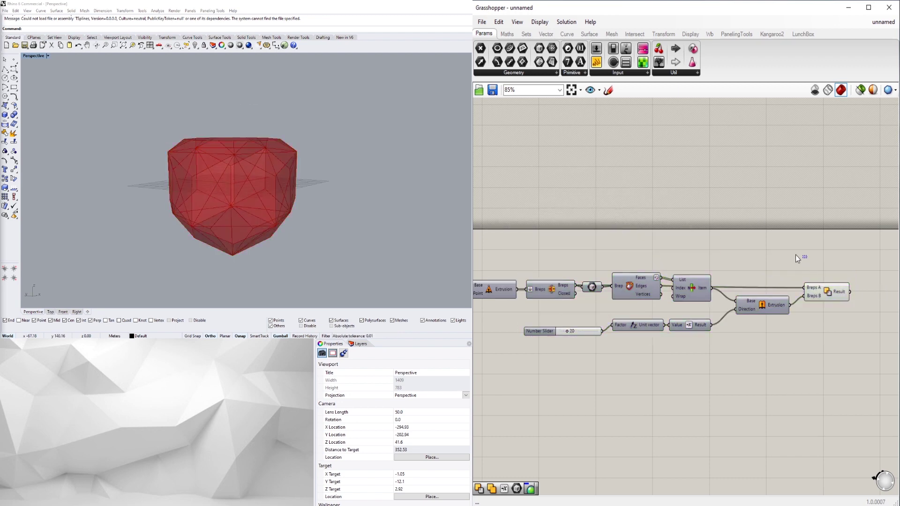
pyautogui.moveTo(723, 248); pyautogui.dragTo(625, 308)
pyautogui.moveTo(635, 286); pyautogui.dragTo(641, 261)
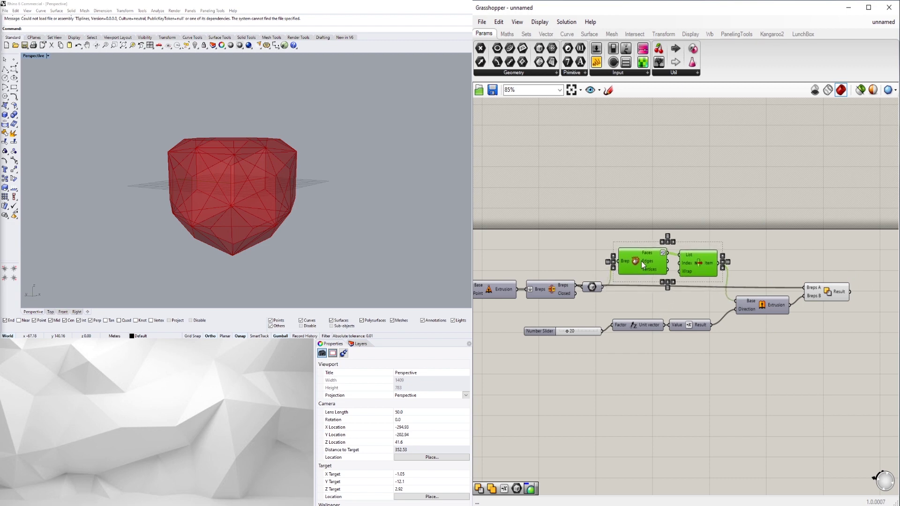
pyautogui.click(634, 200)
pyautogui.moveTo(594, 280); pyautogui.dragTo(597, 281)
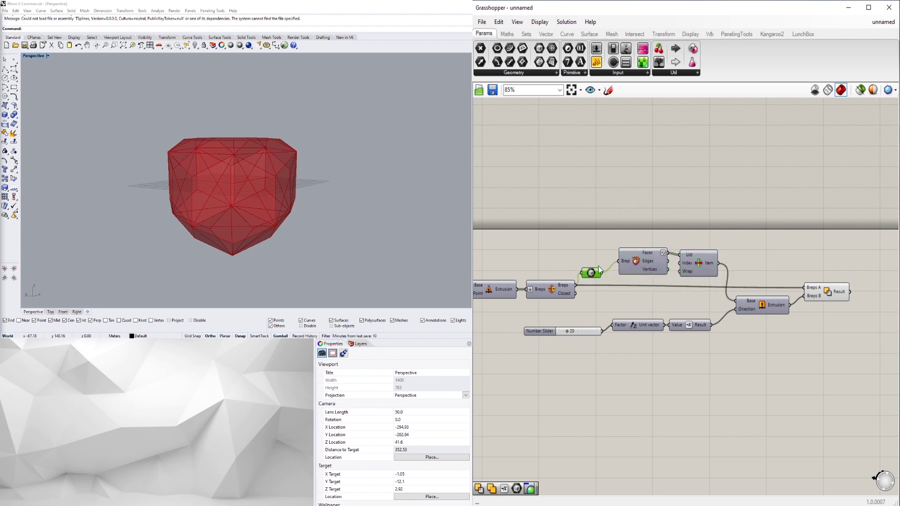
# Step: Move the Extrude and Solid Difference components together slightly higher on the canvas
pyautogui.moveTo(211, 141); pyautogui.dragTo(223, 172, button='right')
pyautogui.scroll(4, 232, 125)
pyautogui.moveTo(232, 125); pyautogui.dragTo(211, 167, button='right')
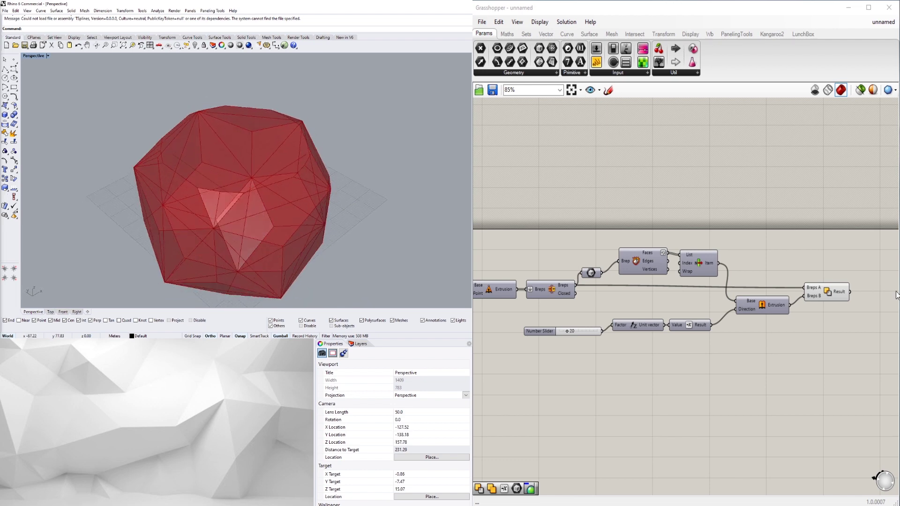
pyautogui.click(798, 341)
pyautogui.moveTo(834, 327); pyautogui.dragTo(766, 300)
pyautogui.click(824, 355)
# Step: Turn on the preview of the Brep Join fed by the original boundary surfaces and compare it with the cut solid
pyautogui.moveTo(264, 166); pyautogui.dragTo(237, 135, button='right')
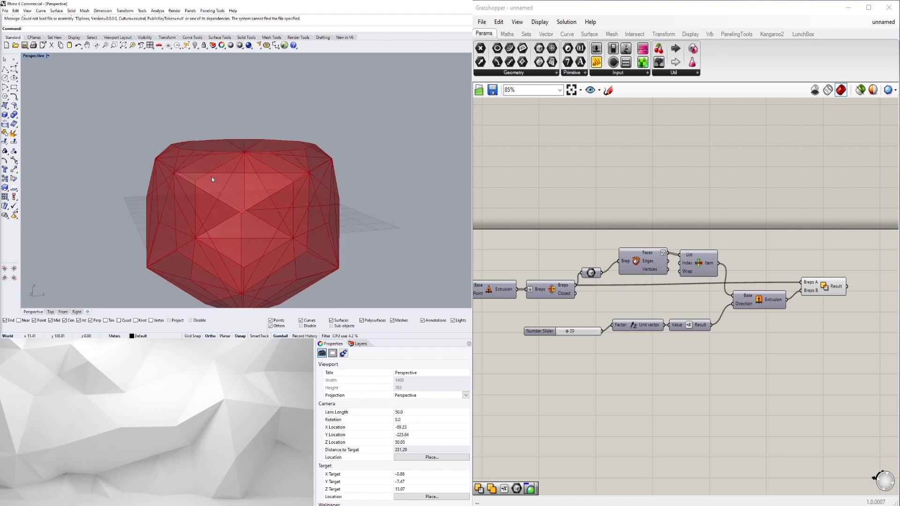
pyautogui.scroll(-2, 212, 179)
pyautogui.moveTo(212, 178); pyautogui.dragTo(263, 249, button='right')
pyautogui.scroll(-2, 586, 390)
pyautogui.moveTo(586, 390); pyautogui.dragTo(696, 345, button='right')
pyautogui.moveTo(609, 321)
pyautogui.mouseDown(button='right')
pyautogui.moveTo(838, 332)
pyautogui.moveTo(827, 330)
pyautogui.mouseUp(button='right')
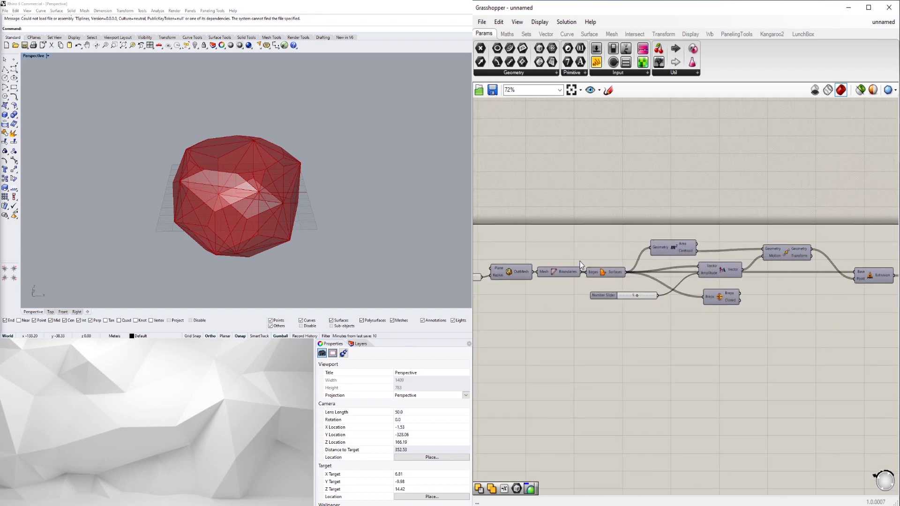
pyautogui.moveTo(590, 278); pyautogui.dragTo(631, 263, button='right')
pyautogui.rightClick(757, 280)
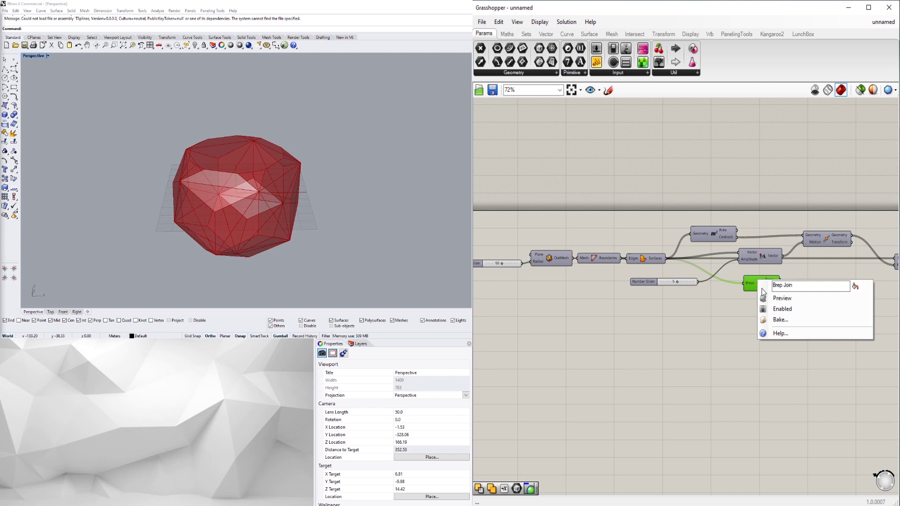
pyautogui.click(783, 298)
pyautogui.moveTo(241, 217)
pyautogui.mouseDown(button='right')
pyautogui.moveTo(230, 202)
pyautogui.moveTo(187, 206)
pyautogui.moveTo(239, 205)
pyautogui.mouseUp(button='right')
pyautogui.scroll(6, 207, 157)
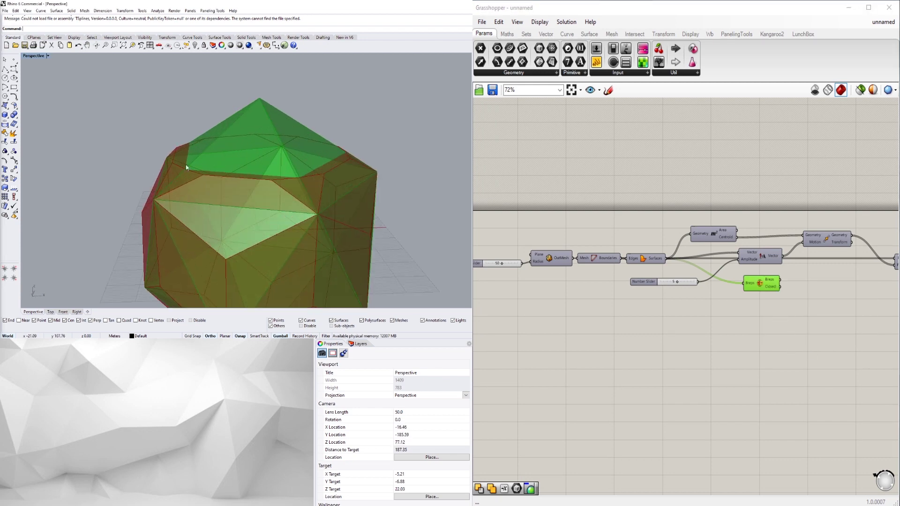
# Step: Duplicate the base mesh, Boundaries and boundary Surfaces components below the originals on the same radius slider, and lower Brep Join
pyautogui.moveTo(709, 337); pyautogui.dragTo(777, 330, button='right')
pyautogui.moveTo(722, 258); pyautogui.dragTo(635, 312)
pyautogui.click(811, 300)
pyautogui.moveTo(830, 276); pyautogui.dragTo(831, 288)
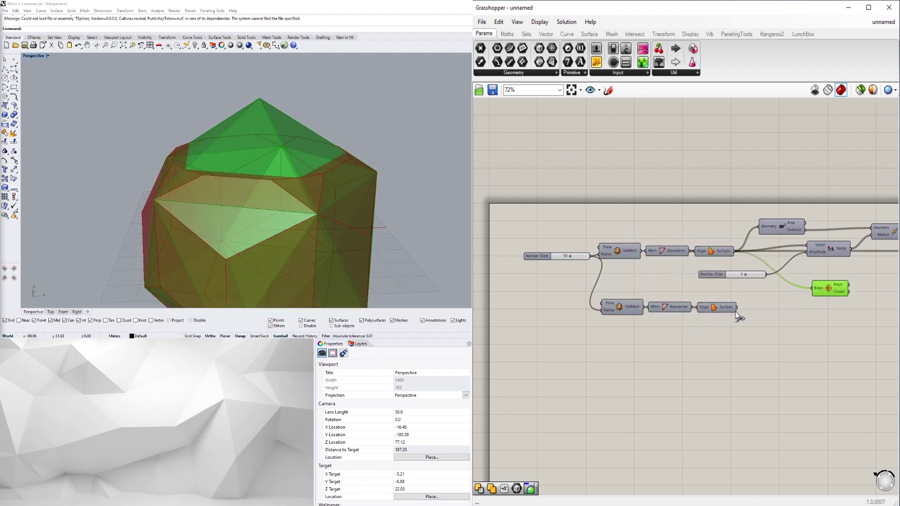
# Step: Connect the duplicated boundary surfaces to Brep Join and shift the whole duplicated chain further right of the radius slider
pyautogui.moveTo(737, 307); pyautogui.dragTo(768, 311)
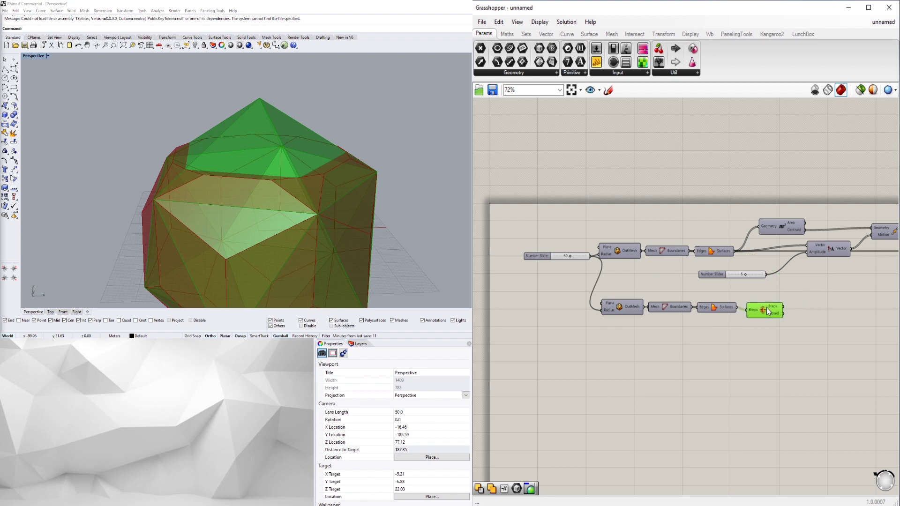
pyautogui.moveTo(820, 343); pyautogui.dragTo(691, 324)
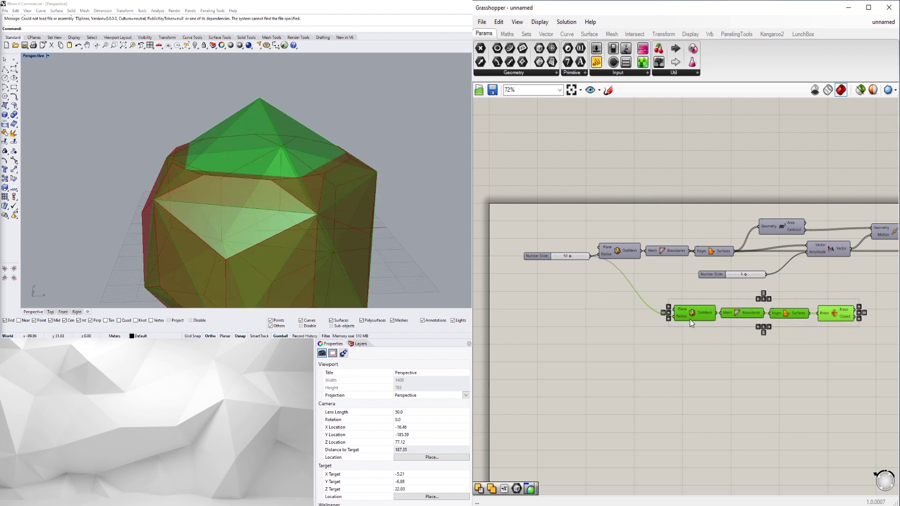
pyautogui.click(650, 291)
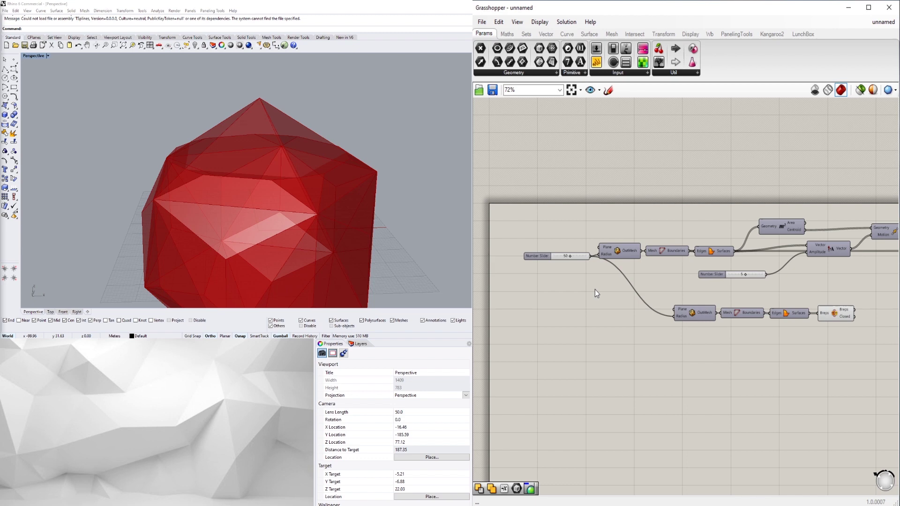
# Step: Add a Subtraction component near the radius slider and feed the radius into its A input
pyautogui.doubleClick(570, 293)
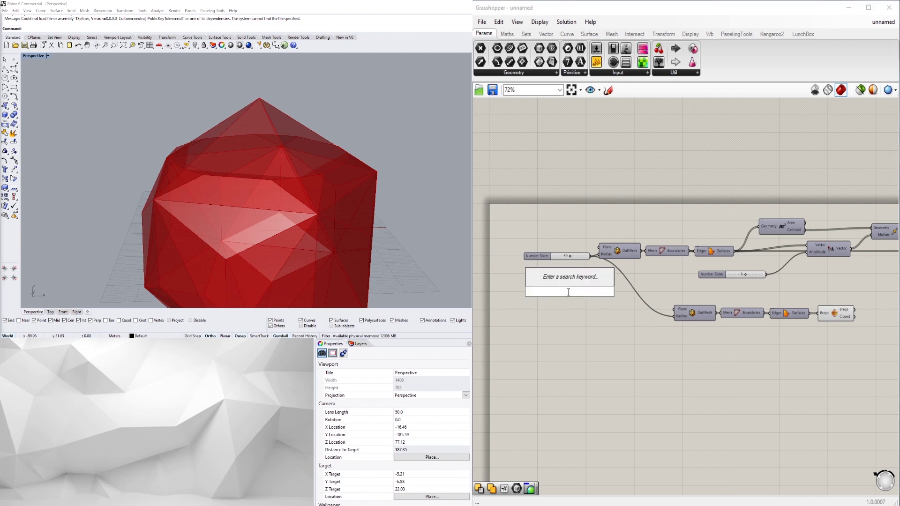
pyautogui.write('-')
pyautogui.press('Return')
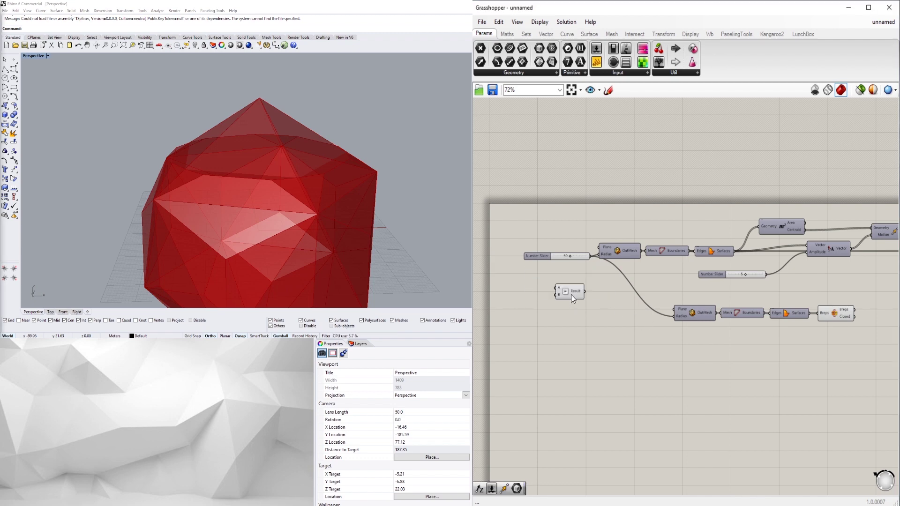
pyautogui.moveTo(571, 294); pyautogui.dragTo(609, 282)
# Step: Subtract a new number slider set to 3 from the radius and feed the result into the duplicated mesh's Radius
pyautogui.doubleClick(555, 303)
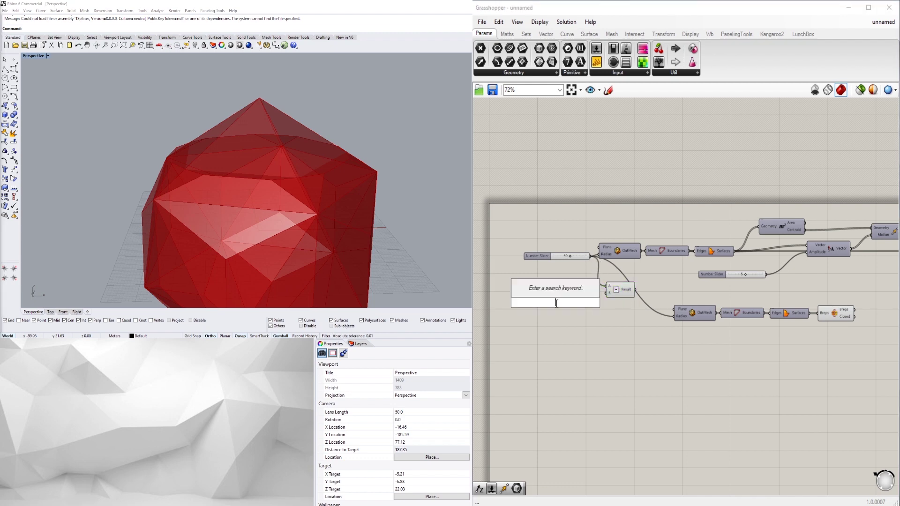
pyautogui.write('3')
pyautogui.press('Return')
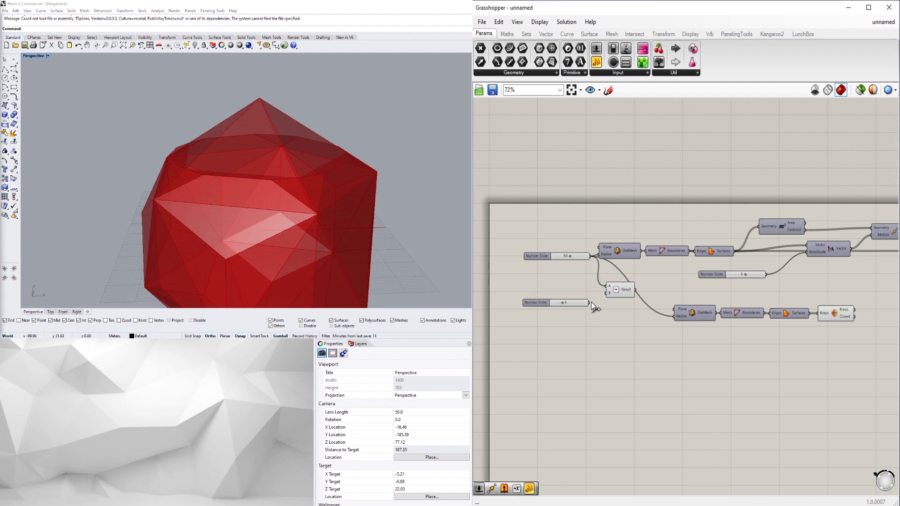
pyautogui.scroll(1, 618, 300)
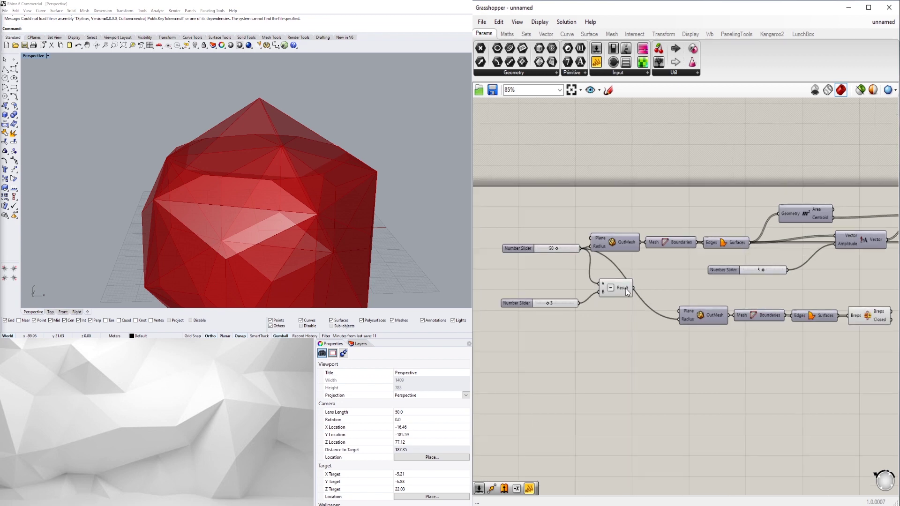
pyautogui.moveTo(628, 291)
pyautogui.moveTo(674, 318); pyautogui.dragTo(676, 320)
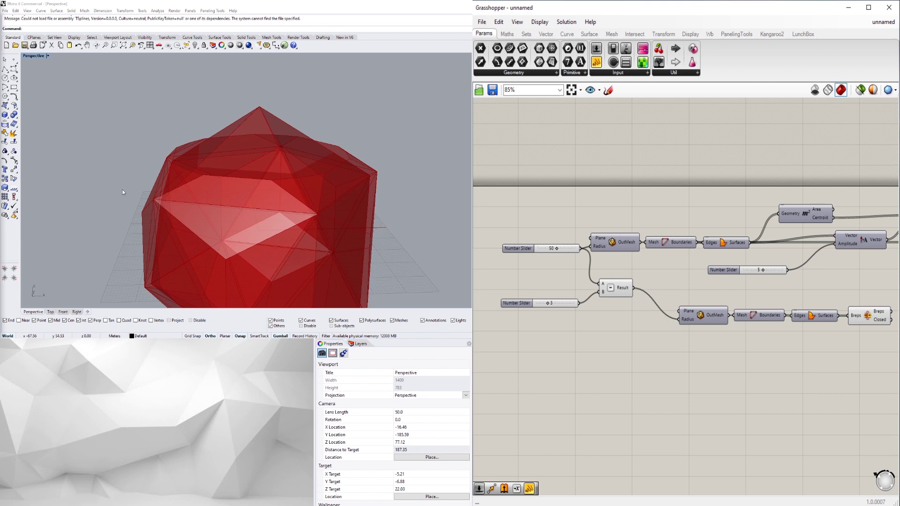
# Step: Check the inner shell in the model and move the duplicated mesh chain closer to the Subtraction component
pyautogui.moveTo(122, 189); pyautogui.dragTo(217, 200, button='right')
pyautogui.scroll(-4, 172, 174)
pyautogui.scroll(-1, 737, 348)
pyautogui.moveTo(772, 368); pyautogui.dragTo(687, 351, button='right')
pyautogui.moveTo(814, 346); pyautogui.dragTo(623, 294)
pyautogui.moveTo(624, 301); pyautogui.dragTo(602, 288)
pyautogui.click(637, 331)
# Step: Add a second Solid Difference component and feed the first Solid Difference result into its Breps A input
pyautogui.scroll(-3, 653, 328)
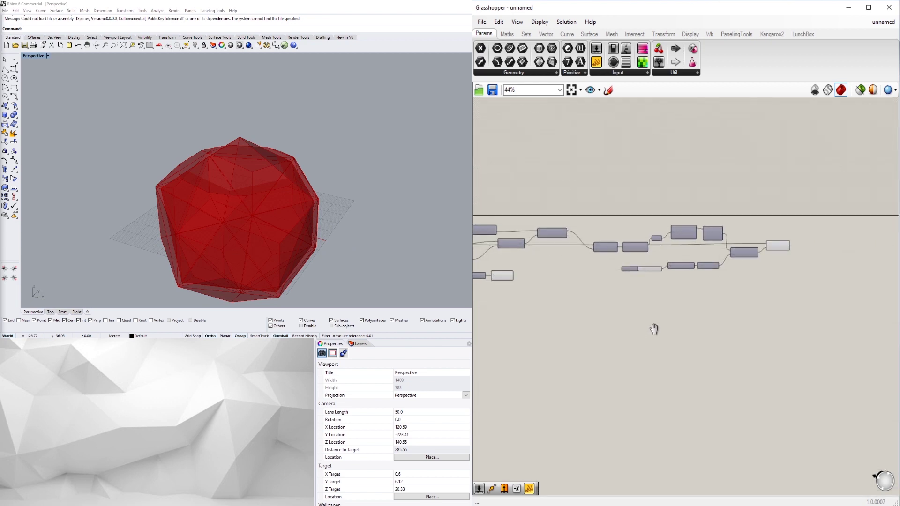
pyautogui.doubleClick(814, 274)
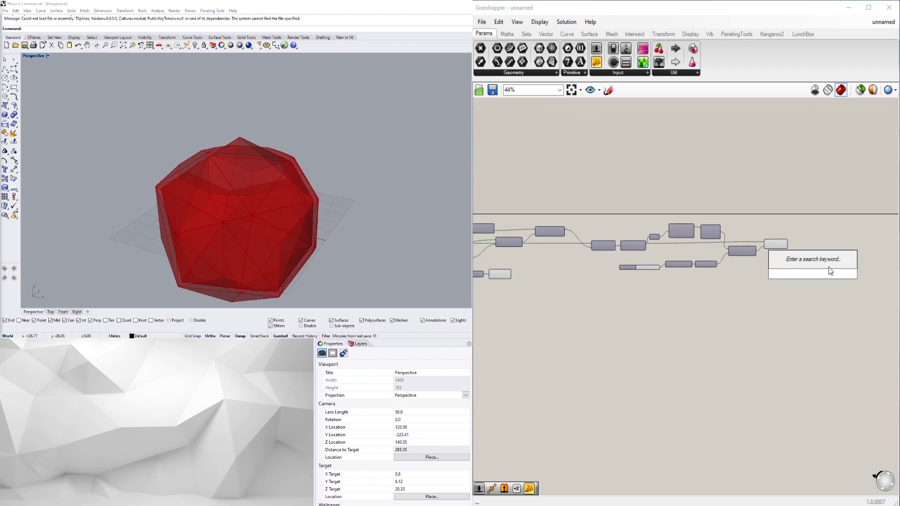
pyautogui.write('SOLID')
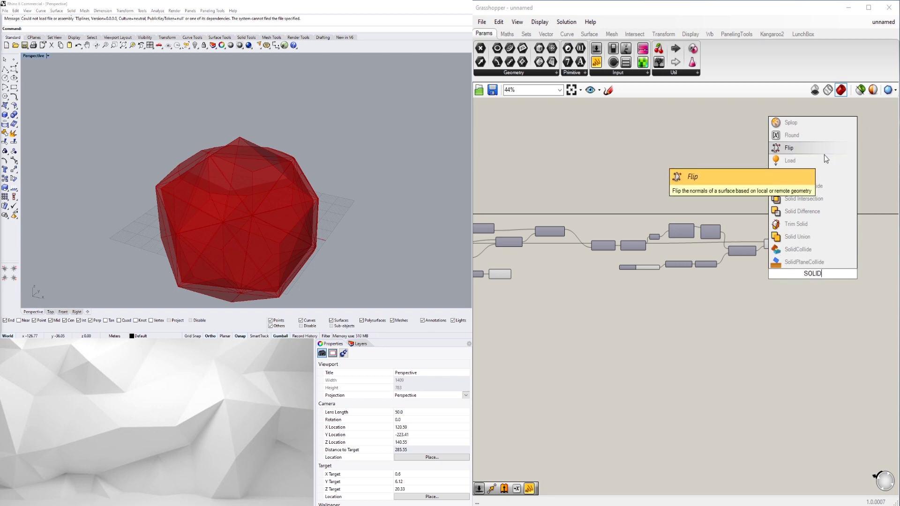
pyautogui.click(814, 209)
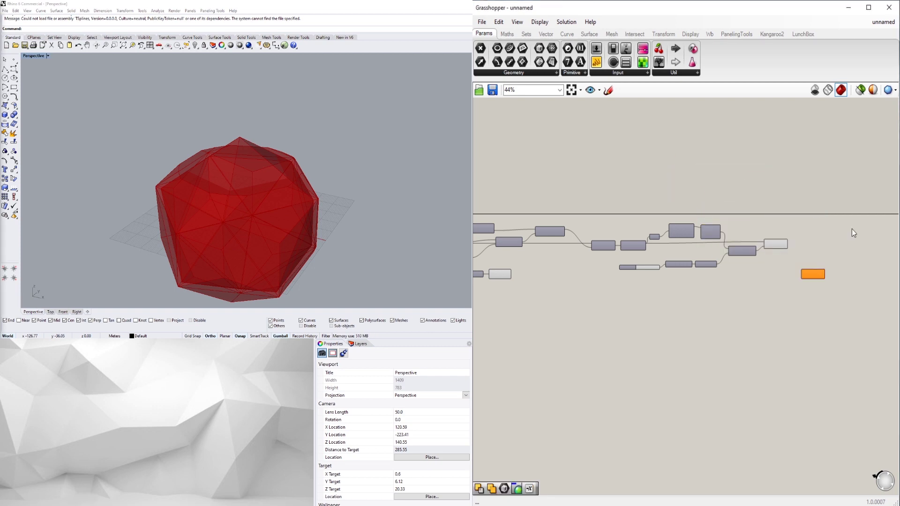
pyautogui.scroll(2, 780, 253)
pyautogui.click(774, 243)
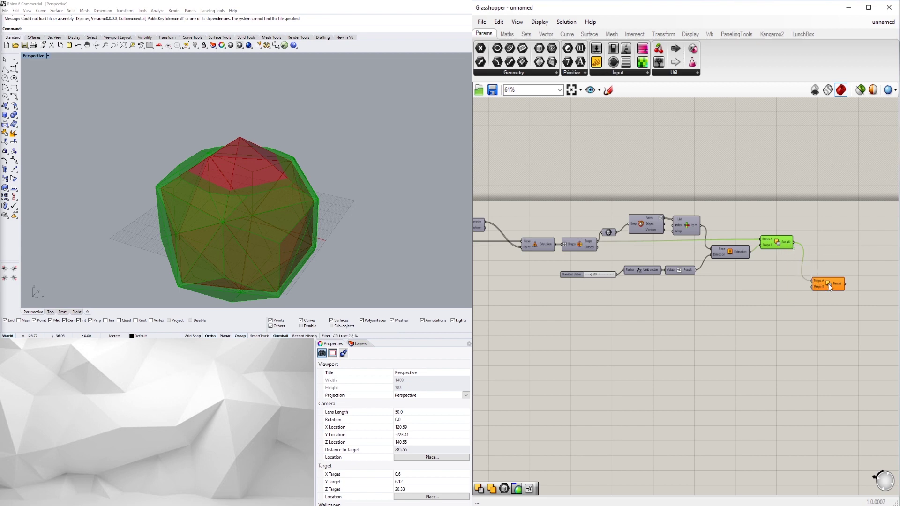
pyautogui.moveTo(830, 288); pyautogui.dragTo(830, 263)
pyautogui.click(812, 284)
# Step: Connect the inner shell's Brep Join output to Breps B of the second Solid Difference
pyautogui.moveTo(737, 285); pyautogui.dragTo(876, 280, button='right')
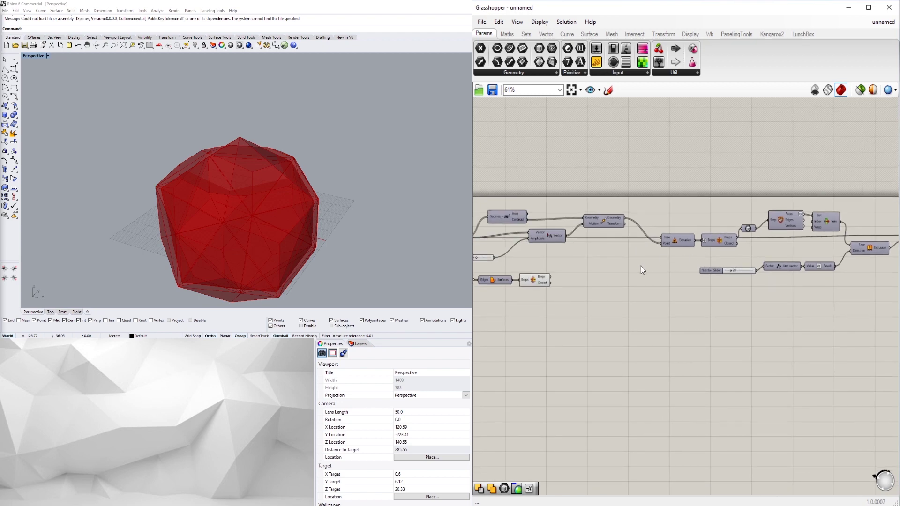
pyautogui.scroll(-4, 550, 279)
pyautogui.moveTo(552, 277); pyautogui.dragTo(781, 261)
pyautogui.scroll(5, 750, 269)
pyautogui.click(683, 305)
# Step: Tidy the canvas by shifting the selected components slightly up and lowering the second Solid Difference
pyautogui.moveTo(649, 303); pyautogui.dragTo(508, 262)
pyautogui.moveTo(638, 279); pyautogui.dragTo(633, 266)
pyautogui.click(612, 302)
pyautogui.moveTo(778, 260); pyautogui.dragTo(780, 270)
pyautogui.click(784, 303)
# Step: Turn off the preview of the Subtraction component and the inner shell's mesh, Boundaries, Surfaces and Brep Join components
pyautogui.scroll(-3, 596, 330)
pyautogui.moveTo(596, 330); pyautogui.dragTo(833, 318, button='right')
pyautogui.moveTo(721, 321); pyautogui.dragTo(530, 279)
pyautogui.middleClick(530, 279)
pyautogui.click(557, 248)
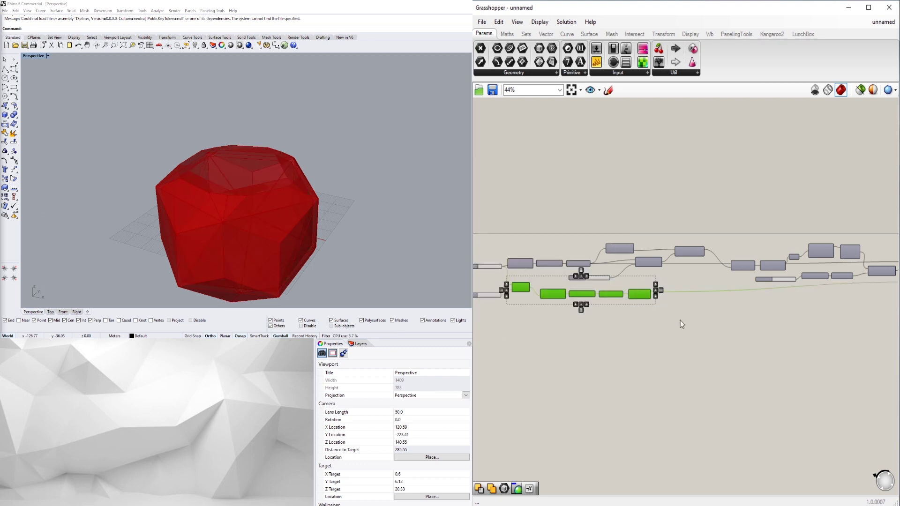
pyautogui.click(681, 323)
# Step: Turn off the preview of the first Solid Difference so only the hollowed solid is displayed
pyautogui.moveTo(223, 165); pyautogui.dragTo(218, 196, button='right')
pyautogui.scroll(6, 680, 263)
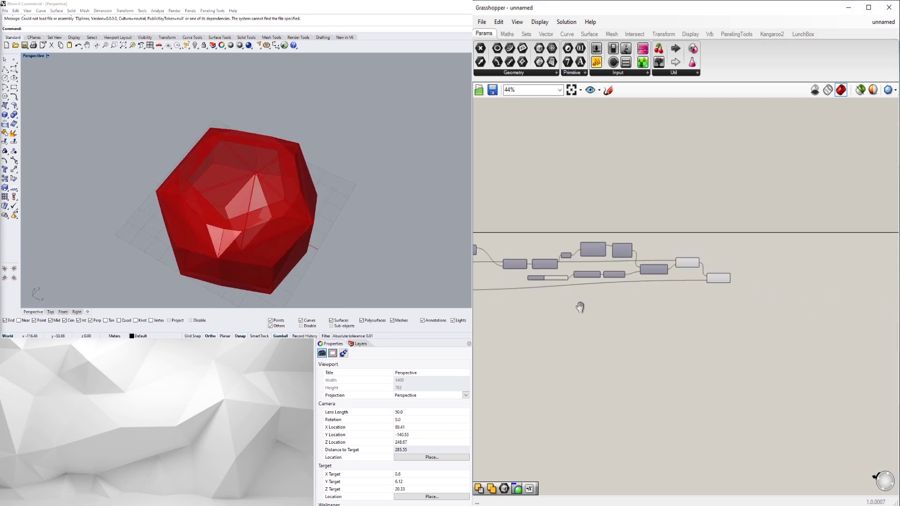
pyautogui.click(657, 255)
pyautogui.middleClick(656, 254)
pyautogui.click(685, 220)
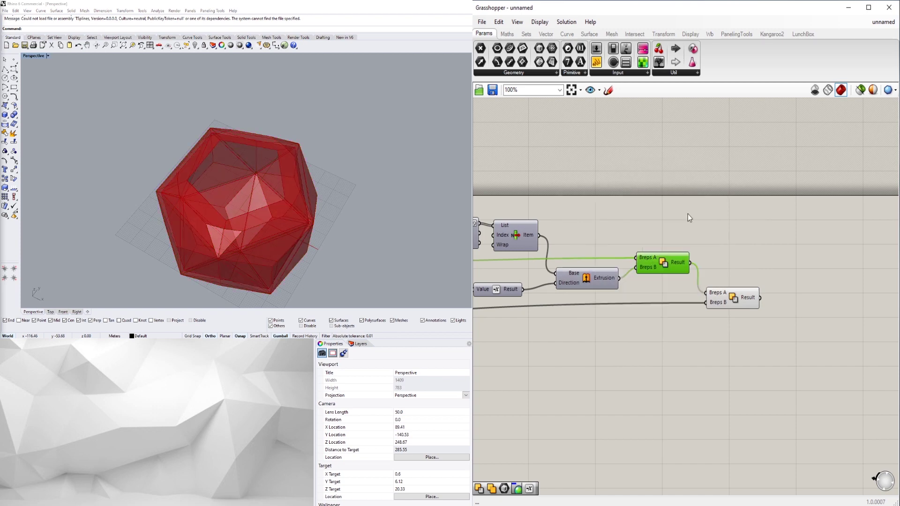
# Step: Raise the number slider driving the cutting extrusion's unit vector to deepen the top cut, and inspect the opening
pyautogui.scroll(6, 177, 176)
pyautogui.moveTo(183, 183); pyautogui.dragTo(174, 141, button='right')
pyautogui.scroll(-5, 272, 153)
pyautogui.scroll(10, 235, 133)
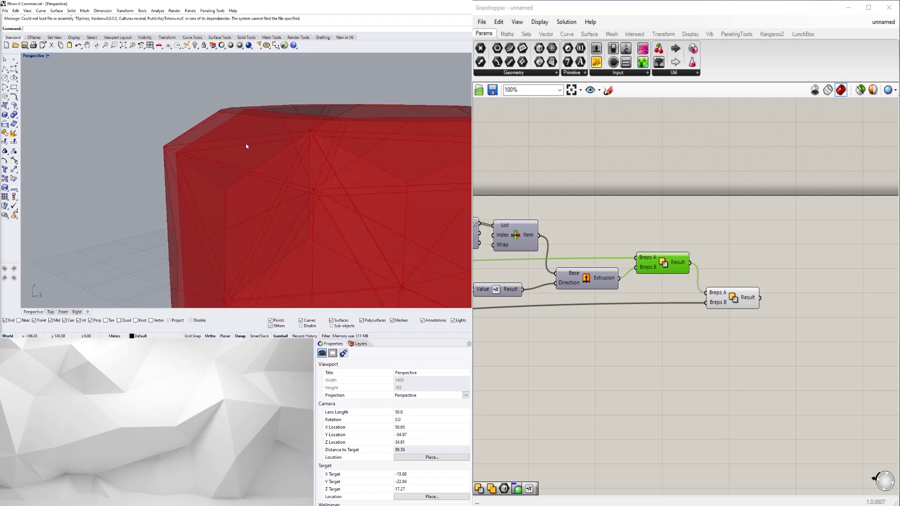
pyautogui.scroll(-4, 768, 317)
pyautogui.scroll(6, 694, 294)
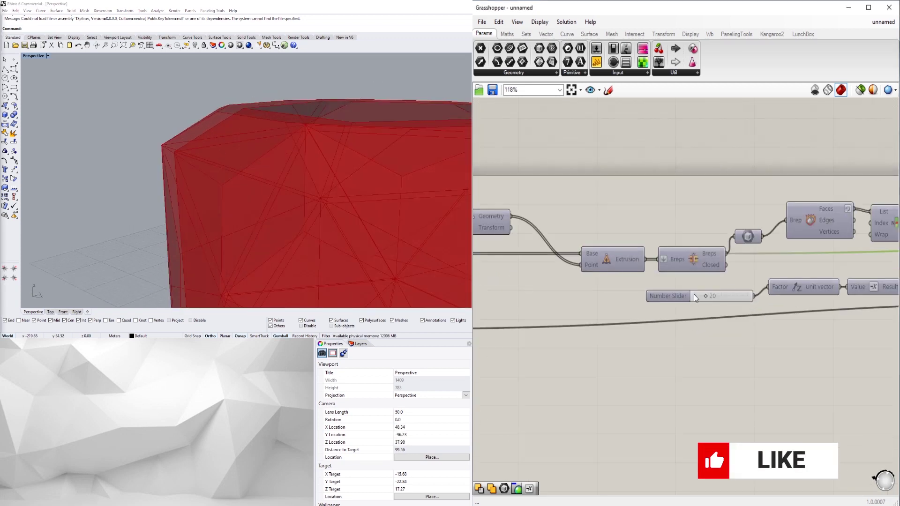
pyautogui.moveTo(716, 293); pyautogui.dragTo(722, 293)
pyautogui.scroll(-12, 159, 139)
pyautogui.moveTo(211, 157); pyautogui.dragTo(204, 178, button='right')
pyautogui.scroll(5, 225, 139)
pyautogui.moveTo(204, 178); pyautogui.dragTo(207, 196, button='right')
pyautogui.scroll(-3, 603, 292)
# Step: Set the amplitude slider for the outward face extrusion to 10 and inspect the shape from several sides
pyautogui.moveTo(539, 309); pyautogui.dragTo(750, 304, button='right')
pyautogui.scroll(5, 625, 299)
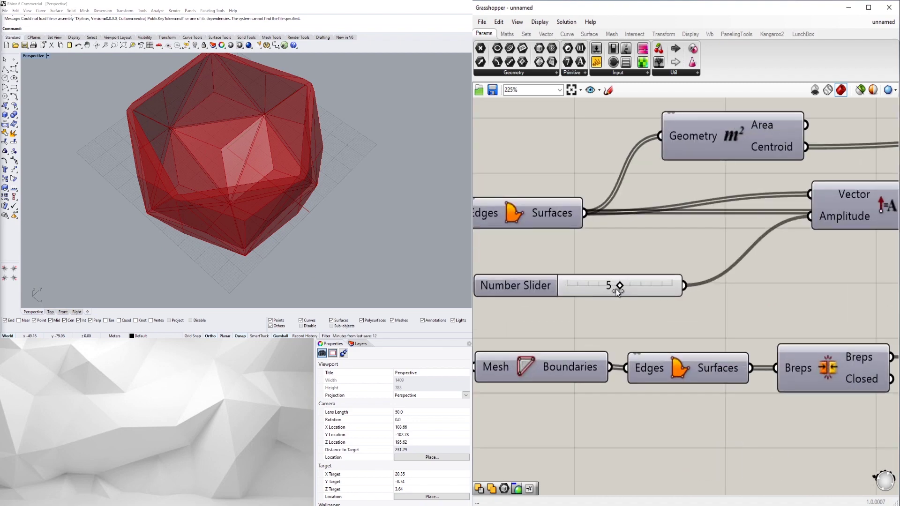
pyautogui.moveTo(609, 285); pyautogui.dragTo(753, 277)
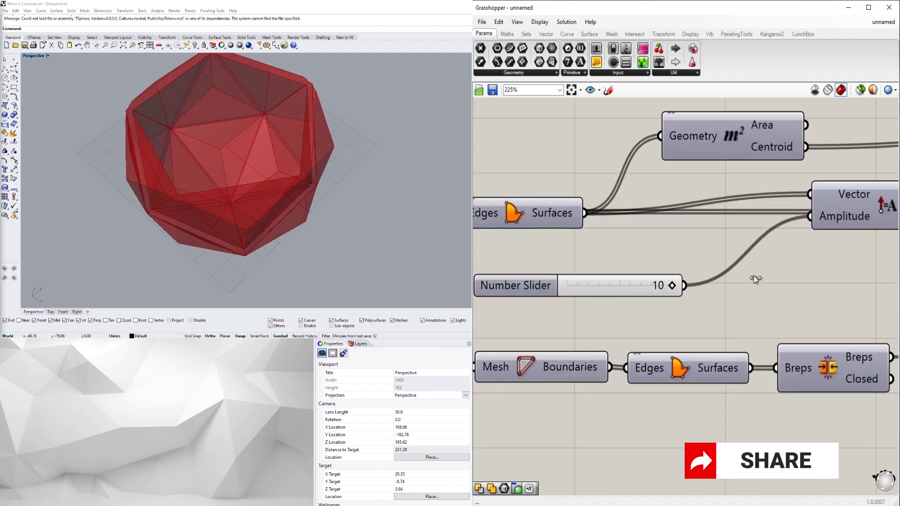
pyautogui.moveTo(89, 187); pyautogui.dragTo(324, 185, button='right')
pyautogui.scroll(-6, 323, 164)
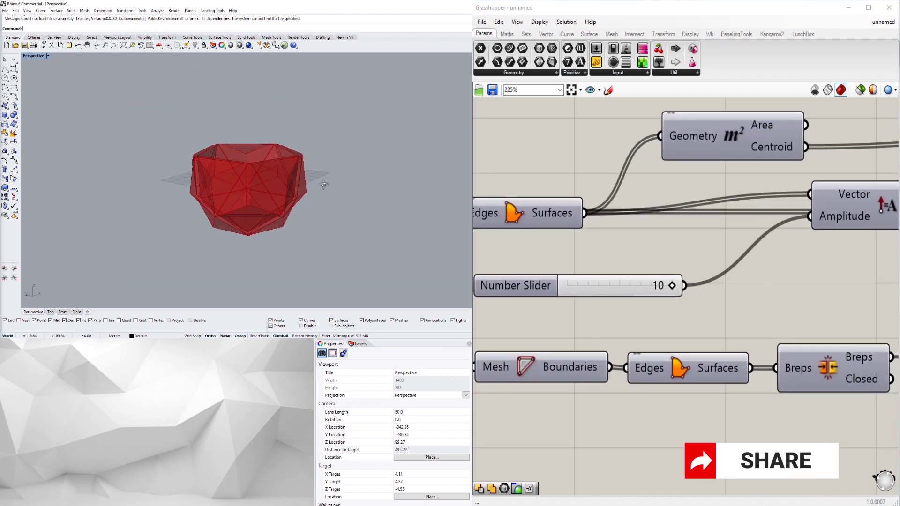
pyautogui.scroll(-6, 755, 302)
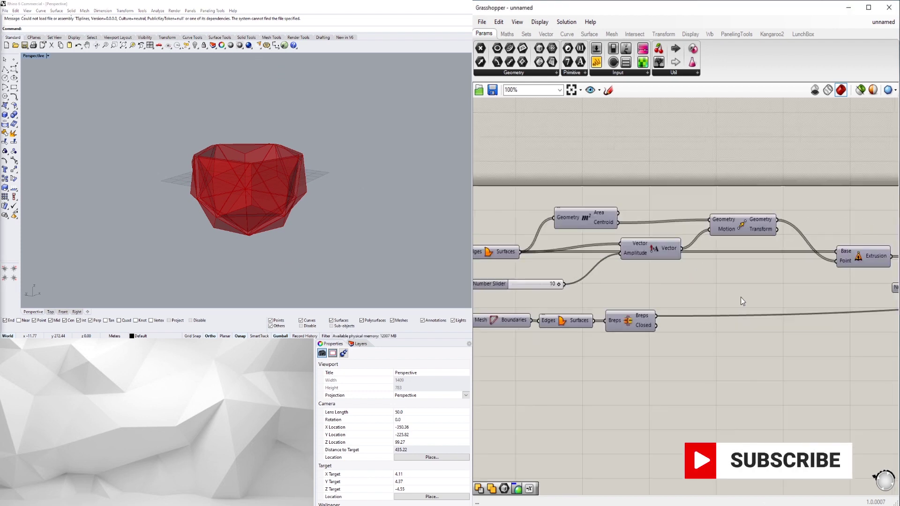
pyautogui.moveTo(122, 164); pyautogui.dragTo(154, 216, button='right')
# Step: Add a Custom Preview component and feed the second Solid Difference result into its Geometry input
pyautogui.moveTo(739, 320); pyautogui.dragTo(533, 321, button='right')
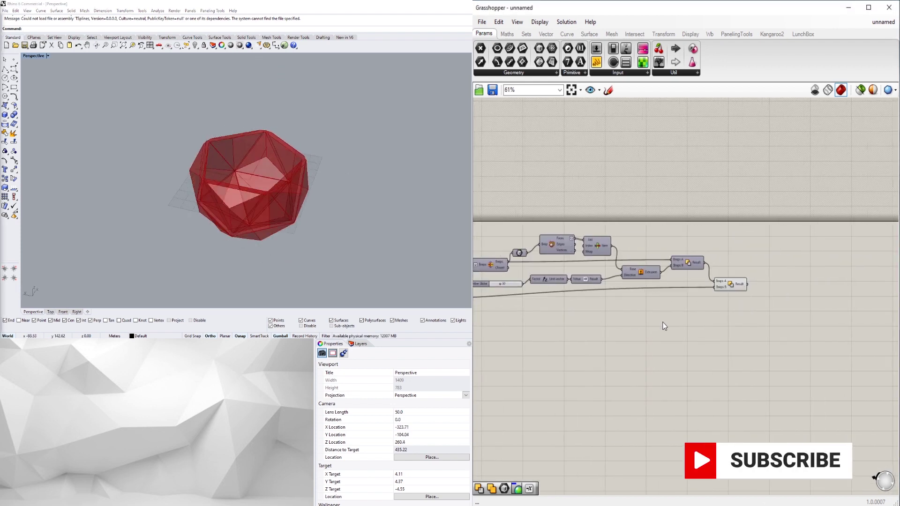
pyautogui.scroll(3, 742, 295)
pyautogui.doubleClick(792, 295)
pyautogui.write('CUST')
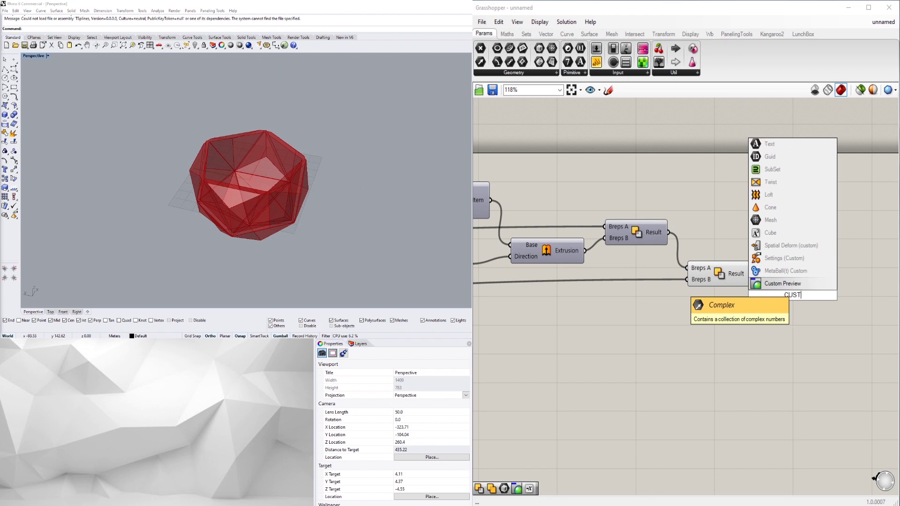
pyautogui.click(782, 284)
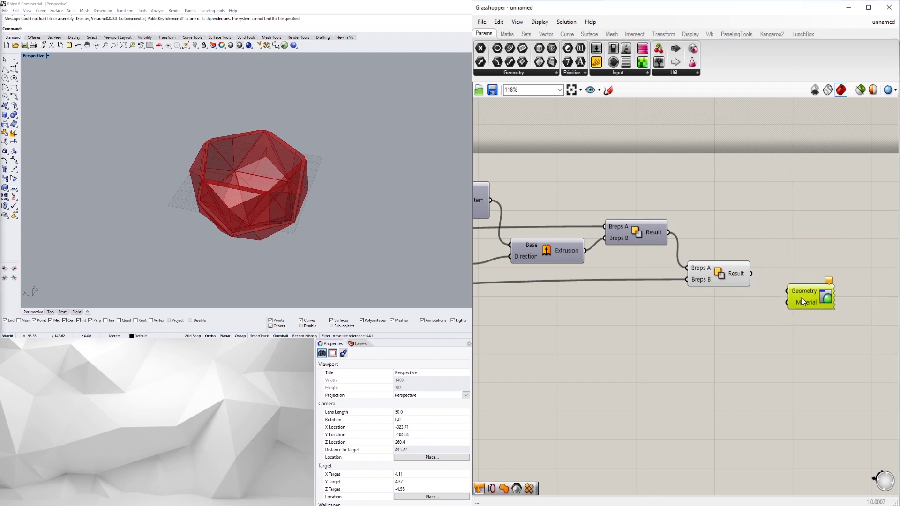
pyautogui.click(734, 275)
pyautogui.moveTo(799, 293); pyautogui.dragTo(801, 294)
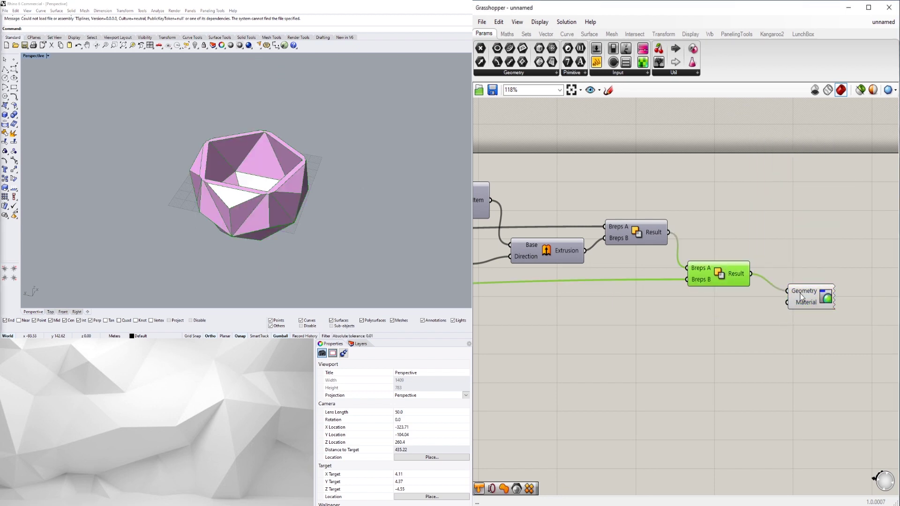
pyautogui.click(801, 294)
pyautogui.click(773, 334)
# Step: Add a Colour Swatch, connect it to the Custom Preview's Material input, and move the Custom Preview closer
pyautogui.doubleClick(744, 318)
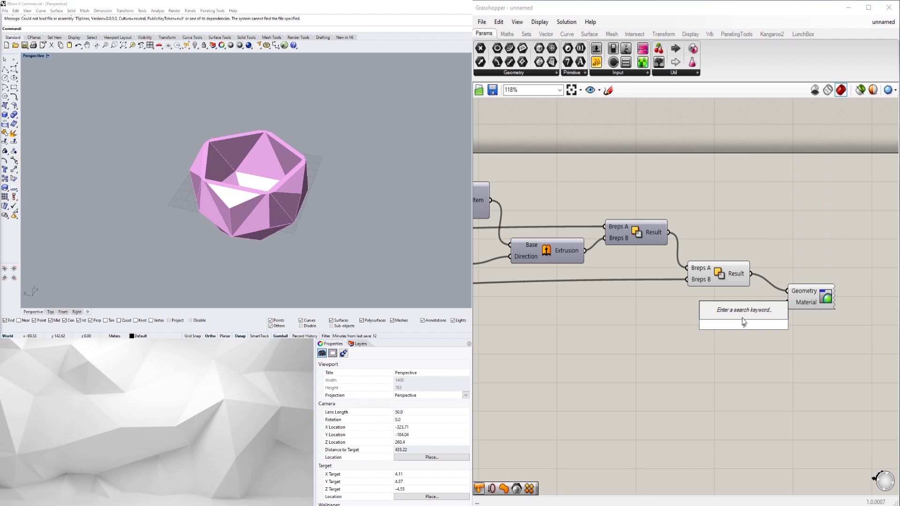
pyautogui.write('swa')
pyautogui.click(720, 288)
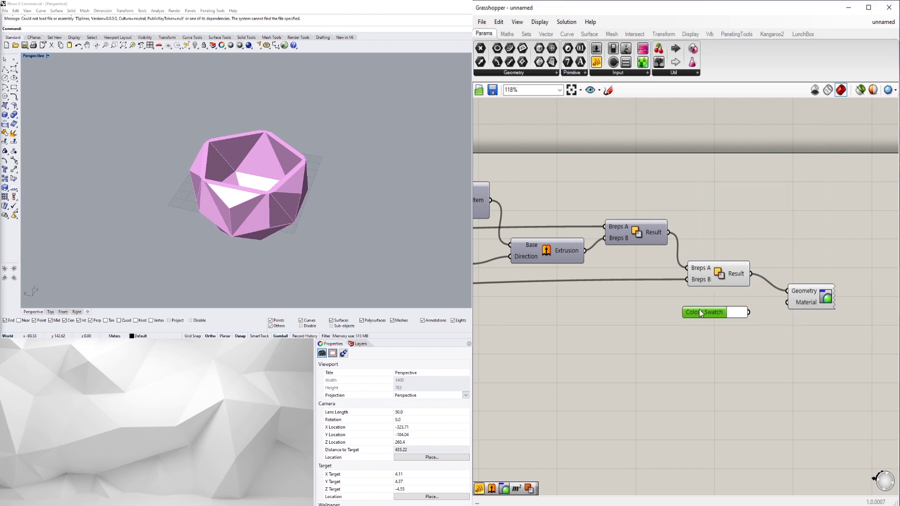
pyautogui.moveTo(788, 305); pyautogui.dragTo(813, 281)
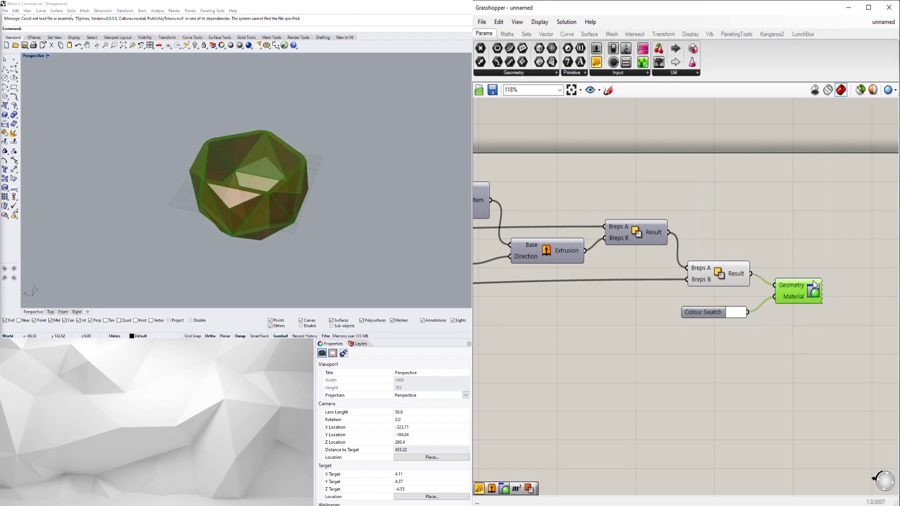
pyautogui.moveTo(313, 165); pyautogui.dragTo(388, 121, button='right')
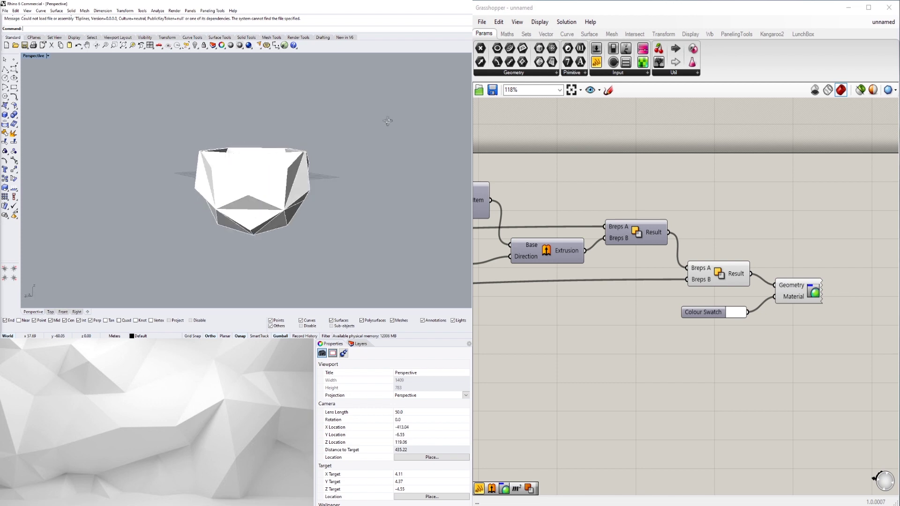
# Step: Set the Colour Swatch to a yellow with a hue of 53° and inspect the finished bowl and full definition
pyautogui.click(735, 313)
pyautogui.click(763, 347)
pyautogui.moveTo(760, 416); pyautogui.dragTo(769, 415)
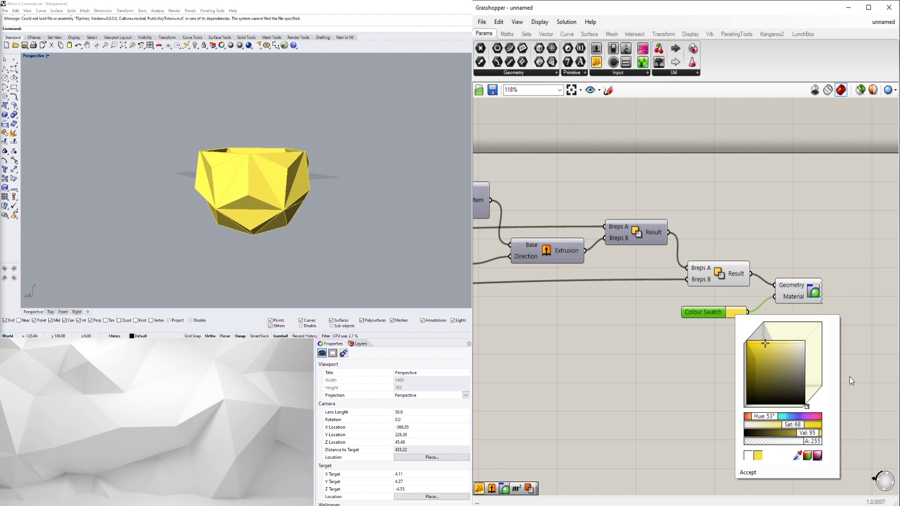
pyautogui.moveTo(764, 347); pyautogui.dragTo(759, 350)
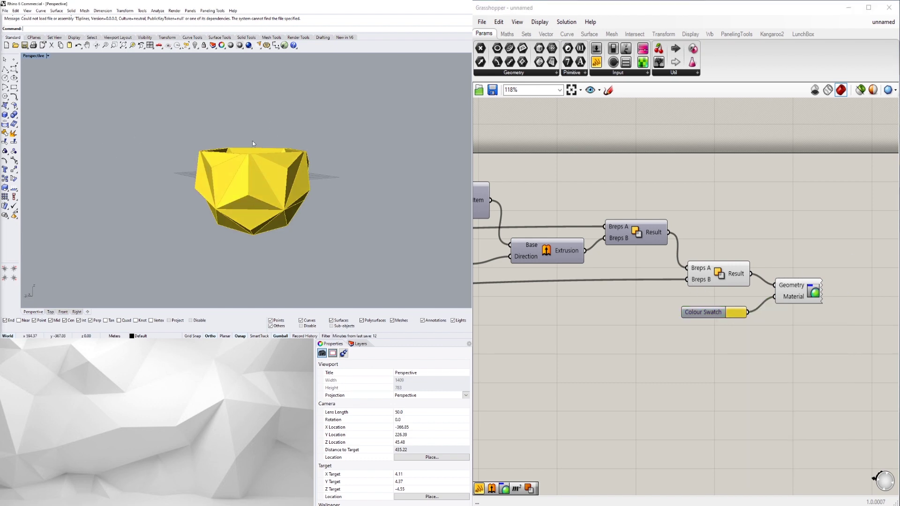
pyautogui.moveTo(253, 141); pyautogui.dragTo(294, 192, button='right')
pyautogui.scroll(8, 270, 134)
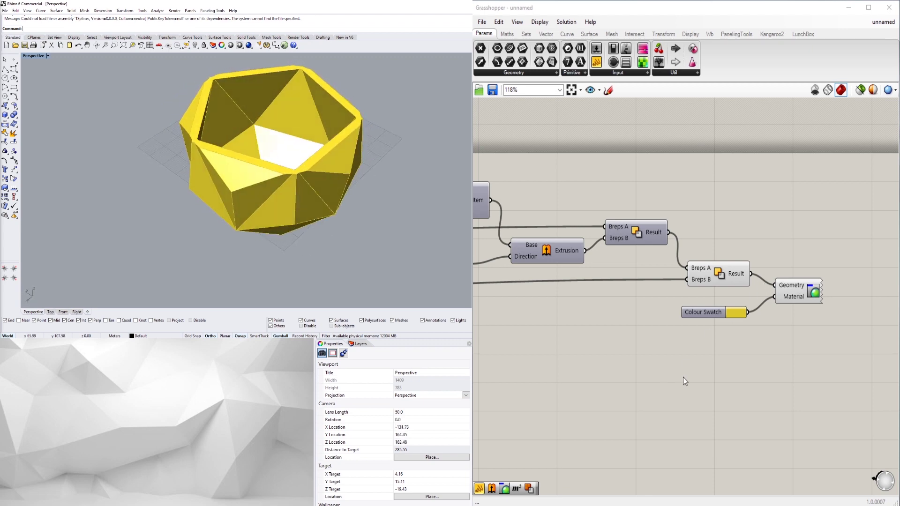
pyautogui.scroll(-8, 683, 376)
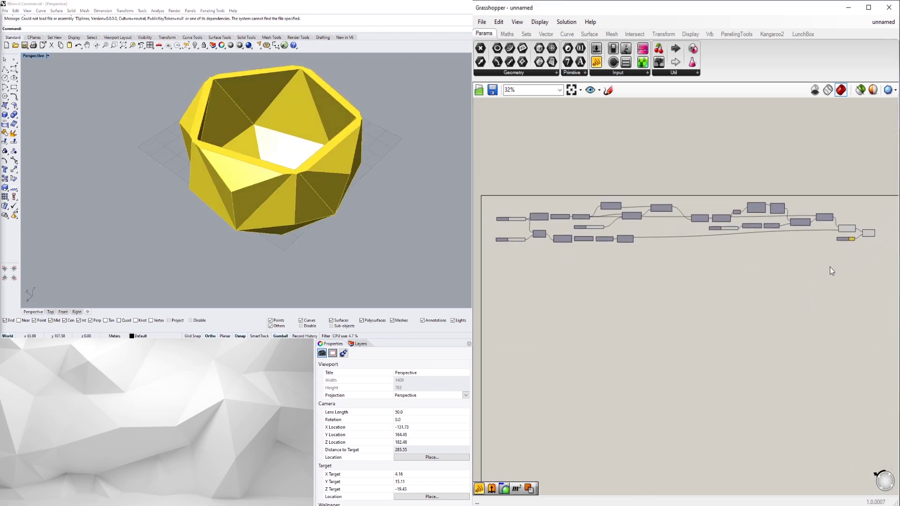
pyautogui.moveTo(277, 145); pyautogui.dragTo(246, 168, button='right')
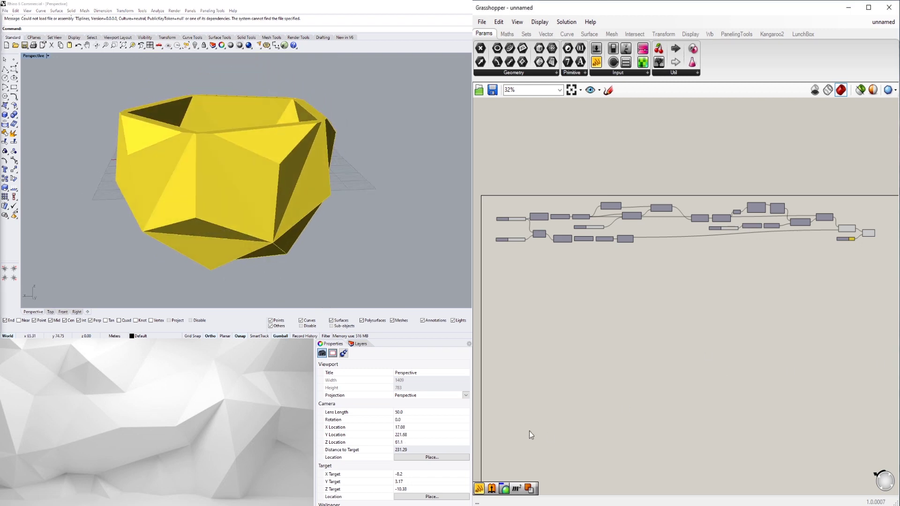